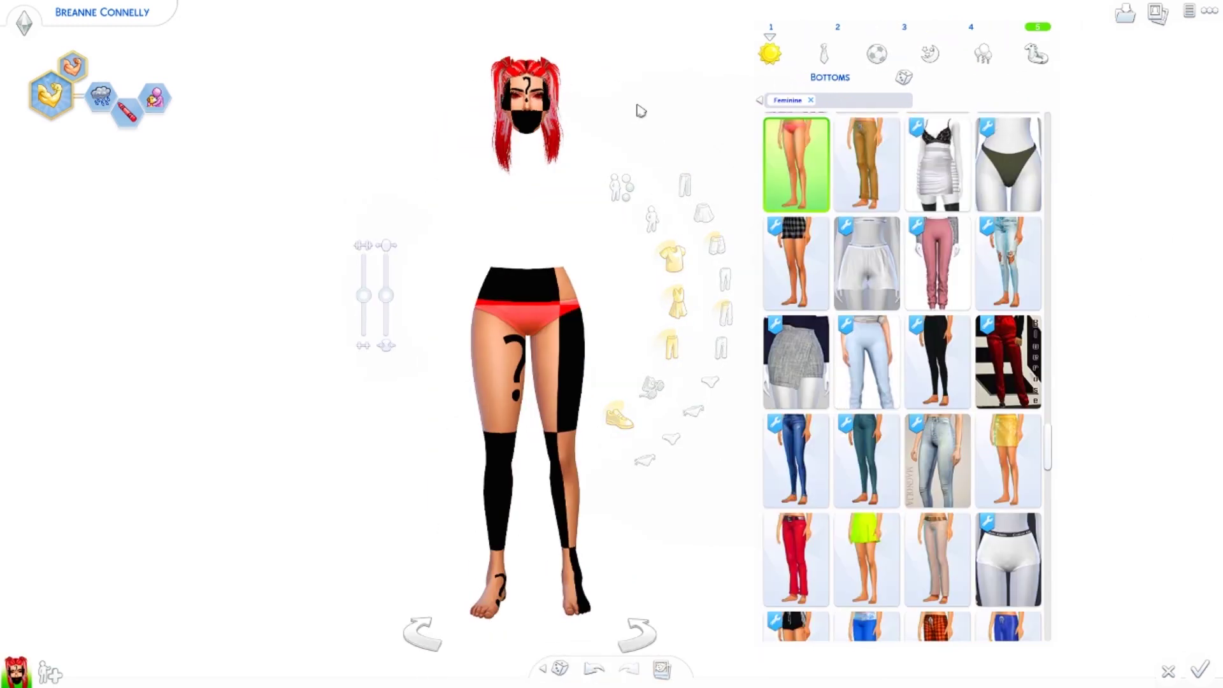
- View the Sim's everyday outfits 2, 3, 4 and 5 one after another
{"action": "left_click", "coordinate": [838, 29]}
{"action": "left_click", "coordinate": [905, 29]}
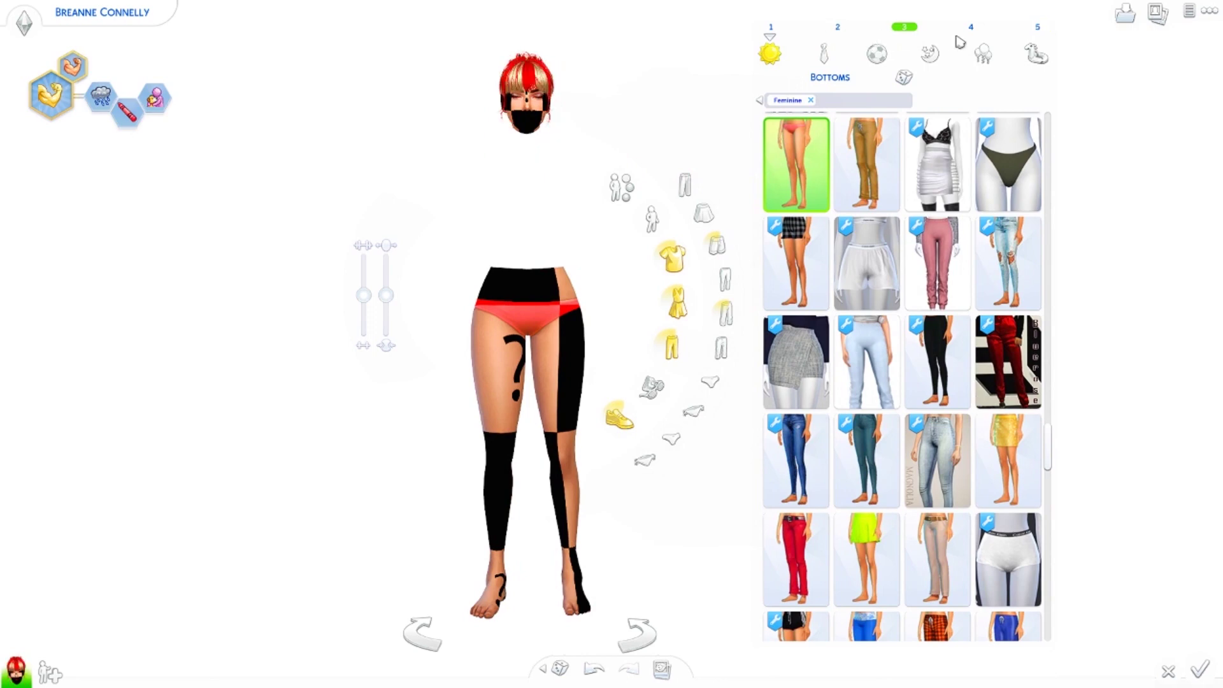
{"action": "left_click", "coordinate": [965, 31]}
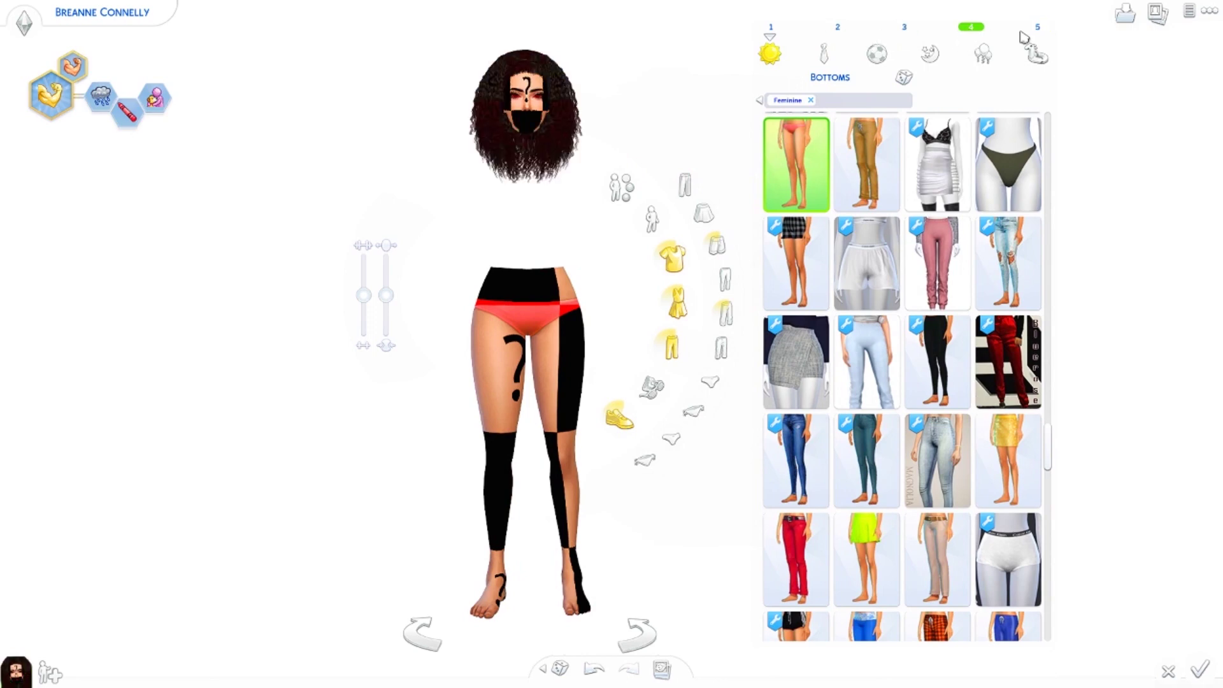
{"action": "left_click", "coordinate": [1035, 29]}
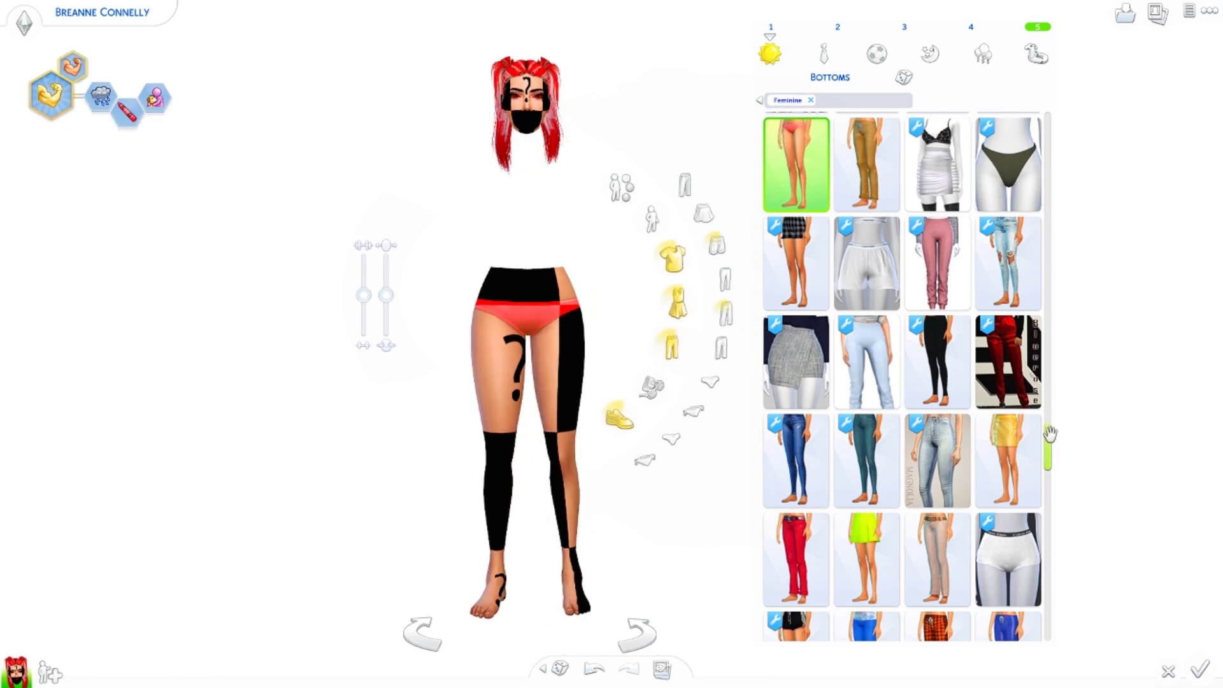
- Browse the feminine bottoms and the full-body clothing catalogues for custom content
{"action": "left_click_drag", "start_coordinate": [1049, 431], "coordinate": [1046, 470]}
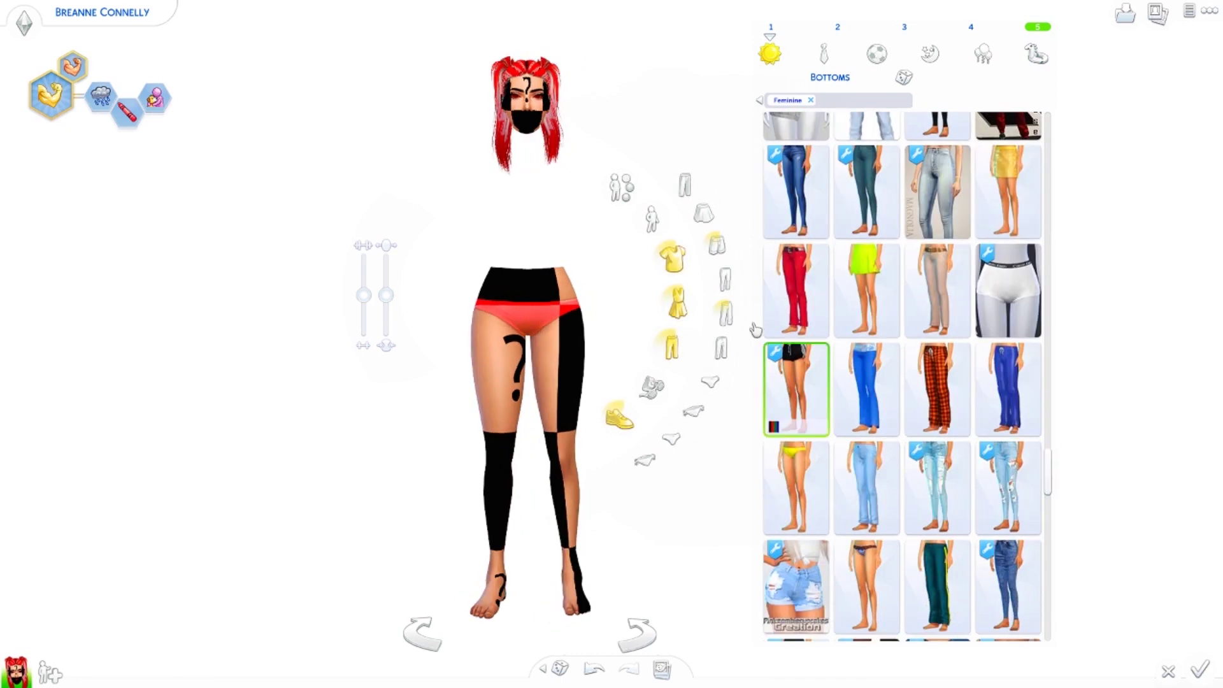
{"action": "left_click", "coordinate": [678, 303]}
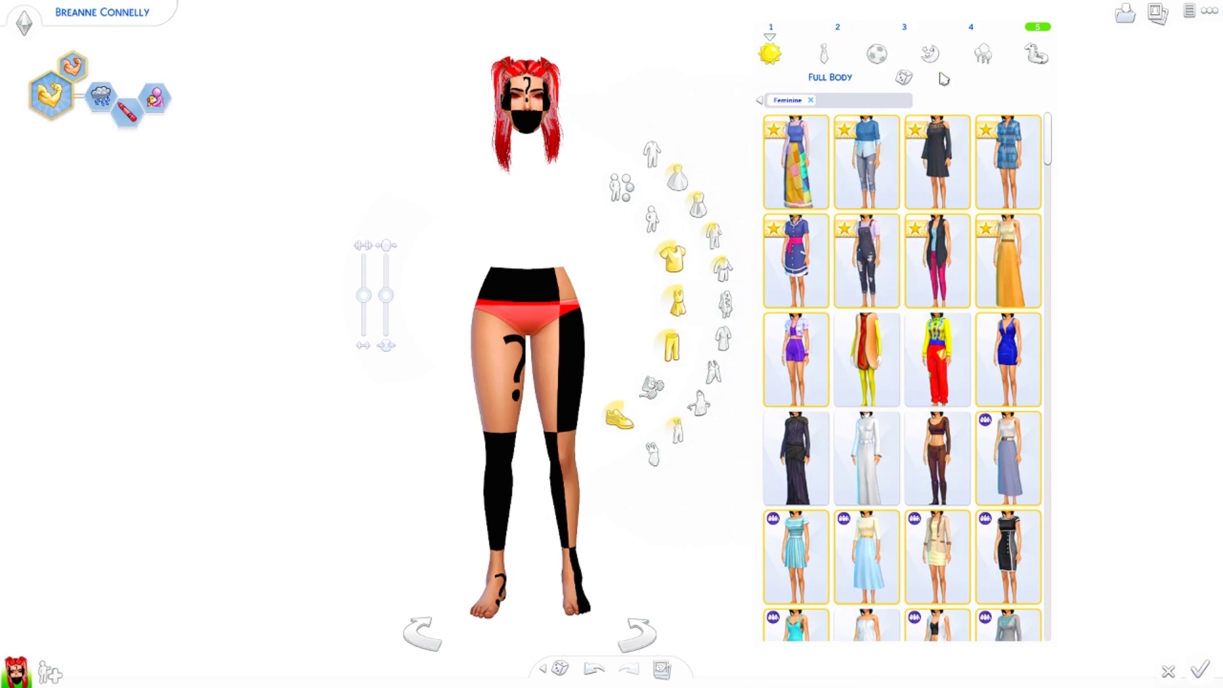
{"action": "left_click_drag", "start_coordinate": [1051, 159], "coordinate": [1080, 379]}
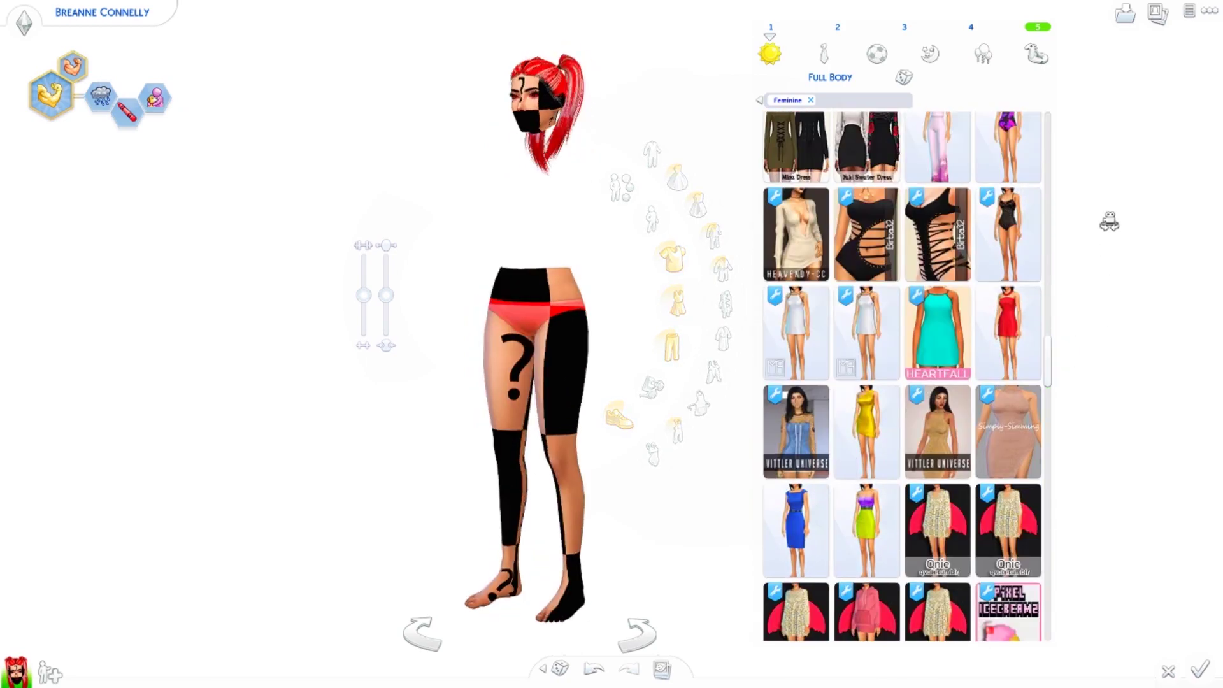
- Switch to everyday outfit 1 and share the household Rooster to the Gallery
{"action": "left_click", "coordinate": [771, 28]}
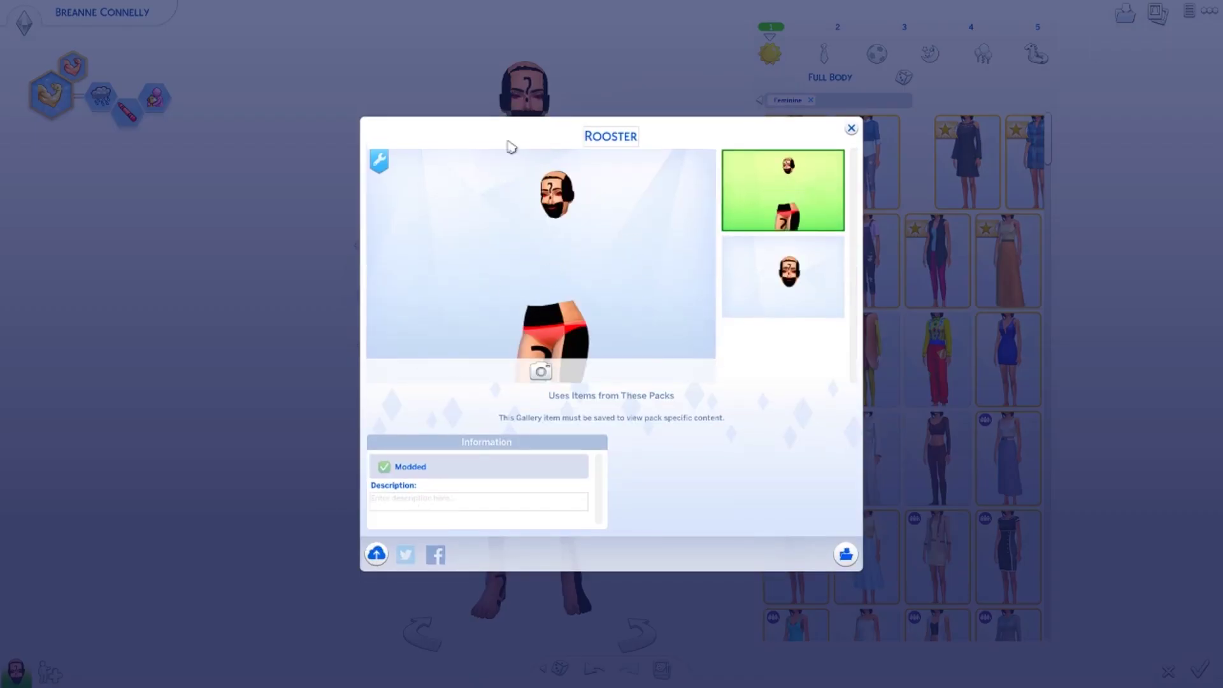
{"action": "left_click", "coordinate": [379, 555]}
{"action": "left_click", "coordinate": [644, 381]}
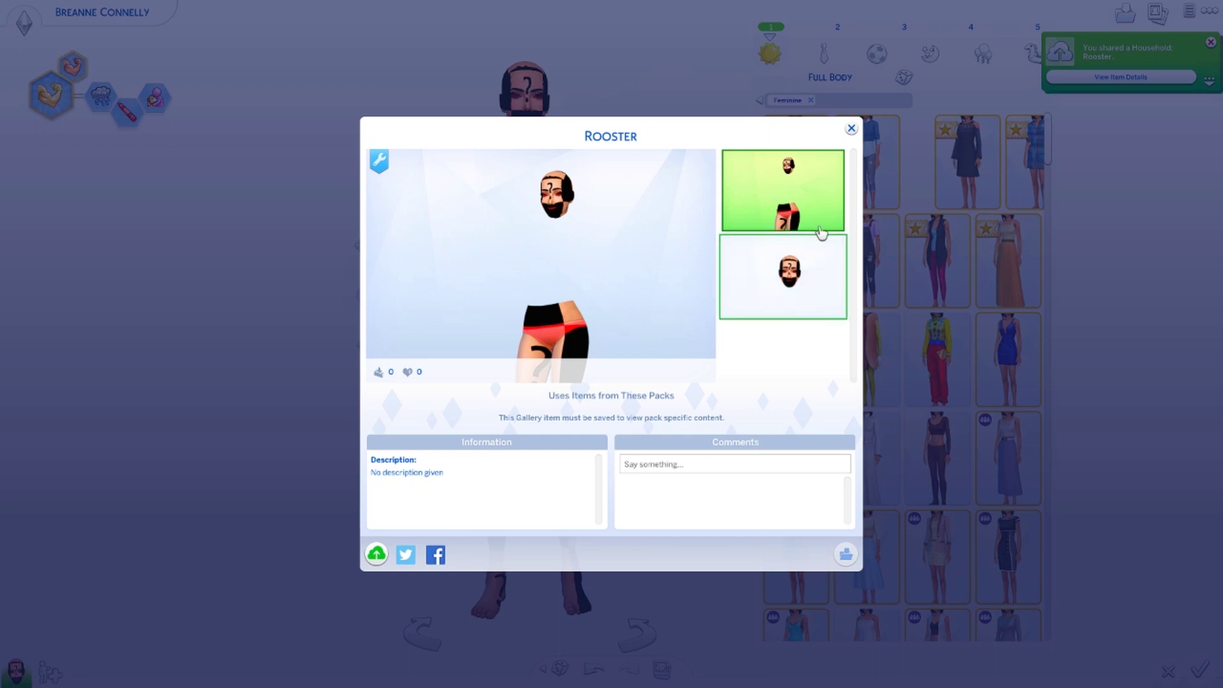
{"action": "left_click", "coordinate": [852, 129]}
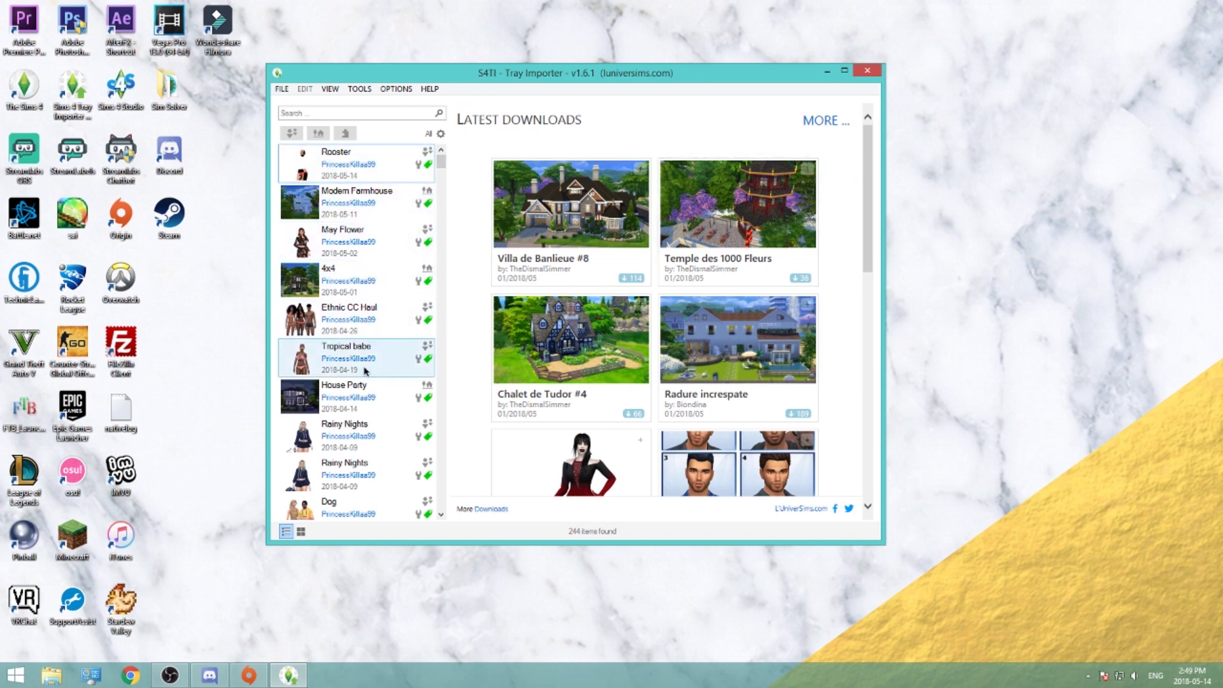
- In Tray Importer, compare the thumbnail view with the list view and open the Rooster household's details
{"action": "left_click", "coordinate": [298, 533]}
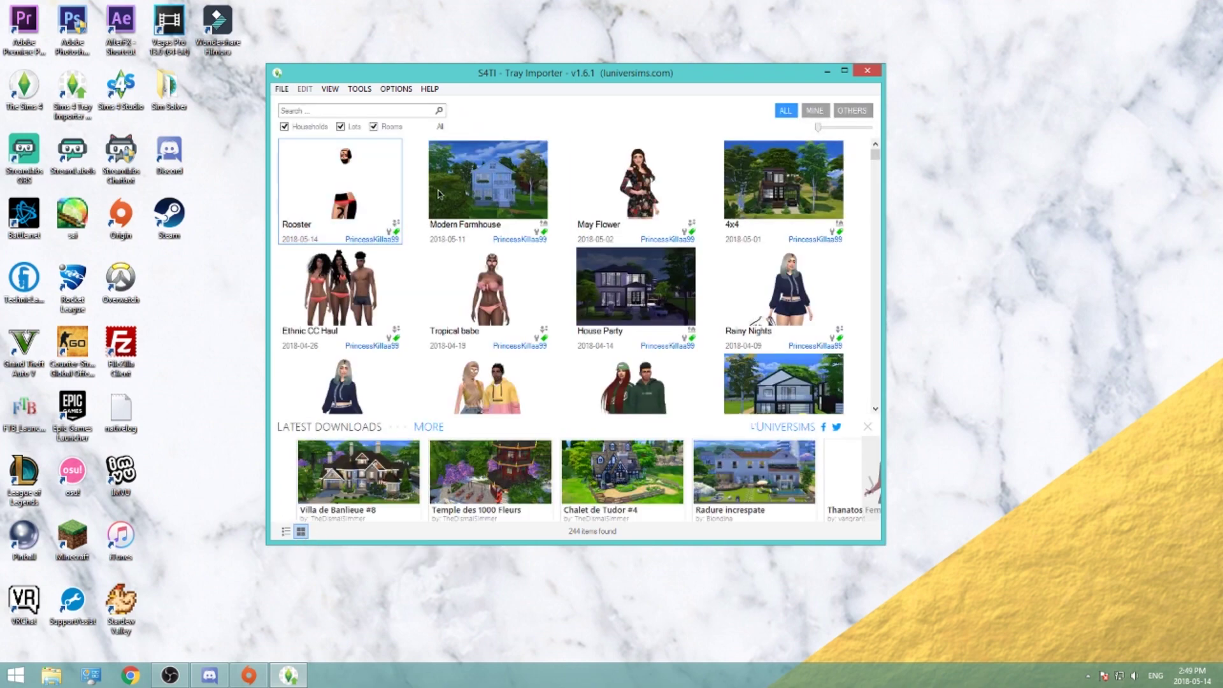
{"action": "left_click", "coordinate": [289, 535]}
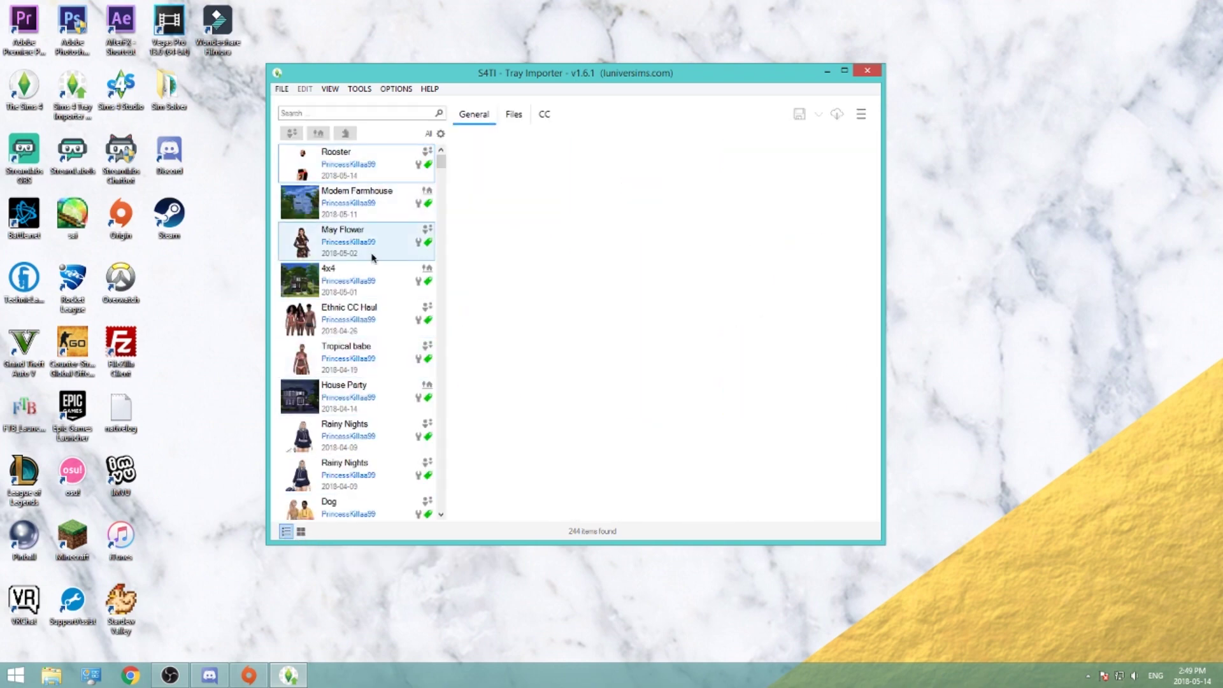
{"action": "left_click_drag", "start_coordinate": [441, 163], "coordinate": [384, 166]}
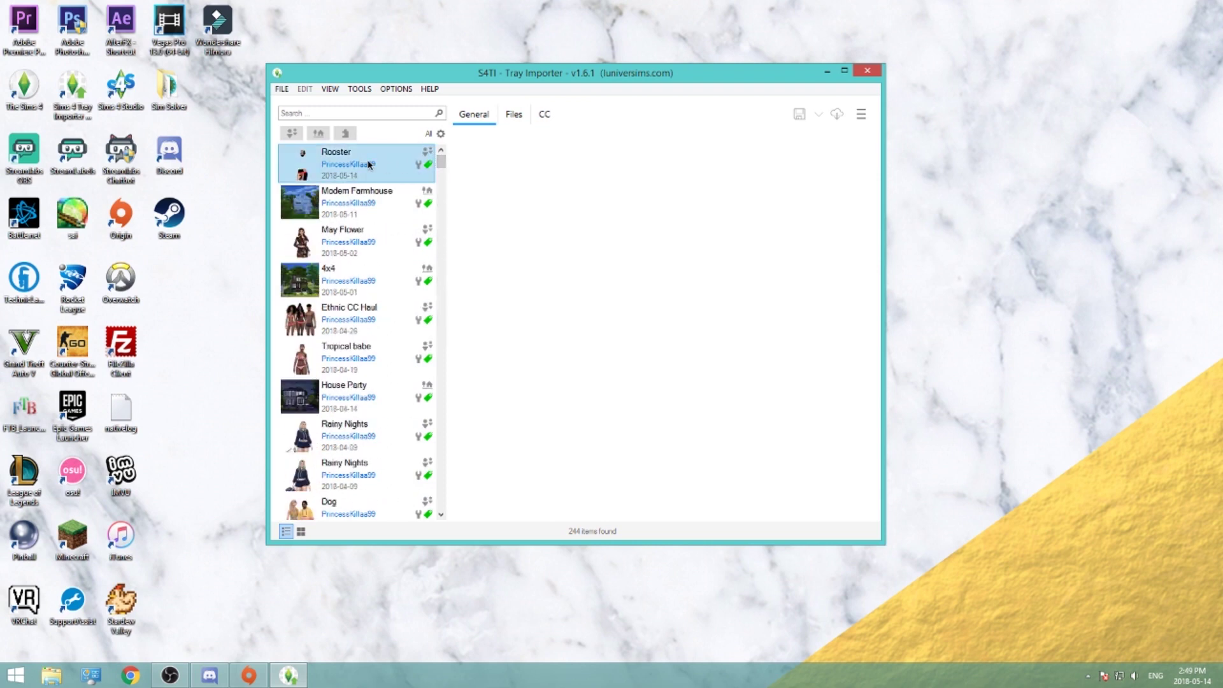
{"action": "left_click", "coordinate": [383, 166]}
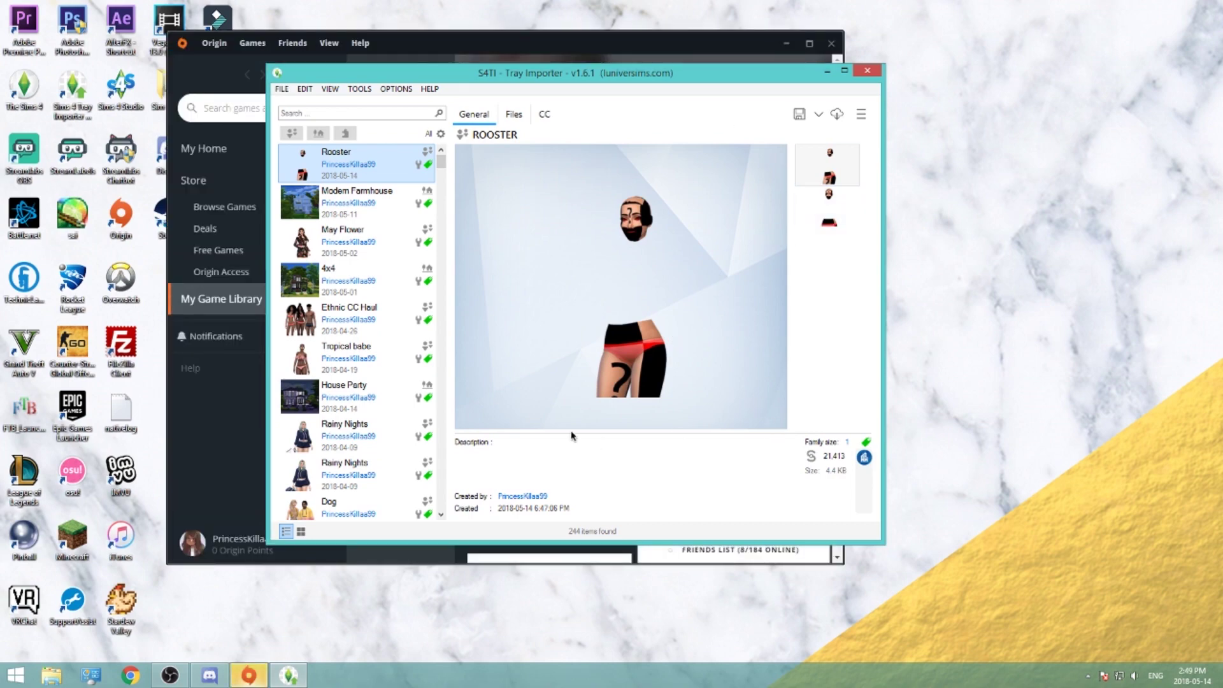
- Close the Origin window and show the custom content files used by Rooster
{"action": "left_click", "coordinate": [831, 42]}
{"action": "left_click_drag", "start_coordinate": [522, 74], "coordinate": [508, 67]}
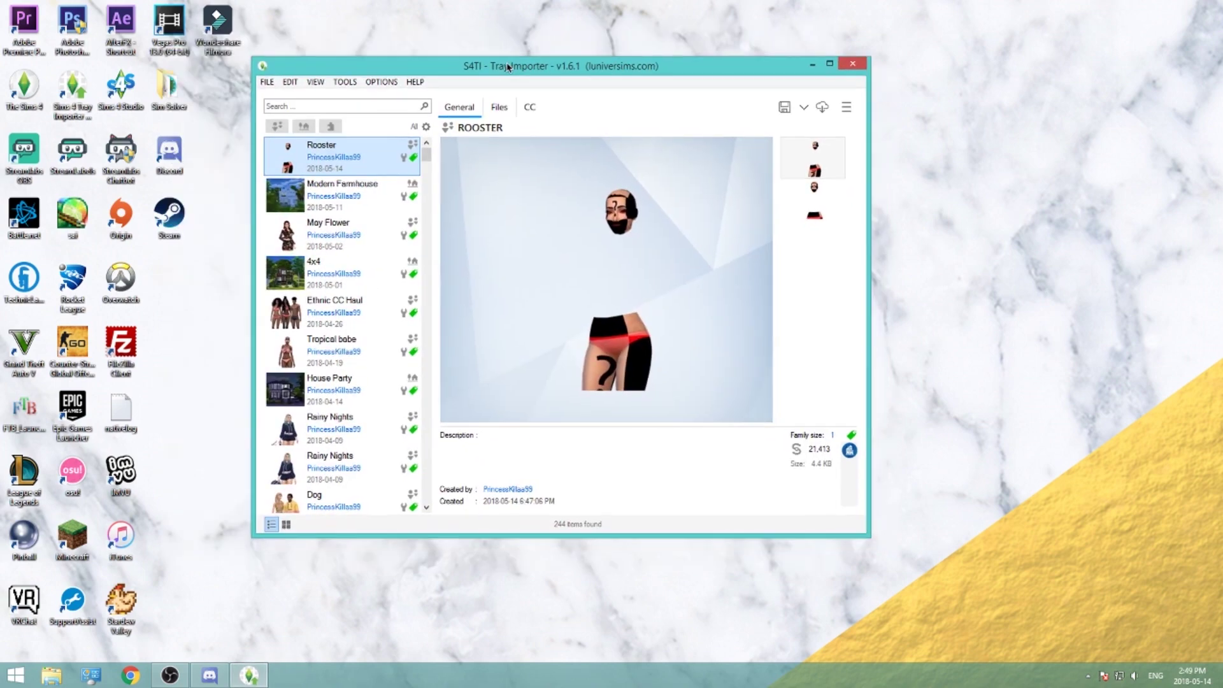
{"action": "left_click", "coordinate": [538, 108]}
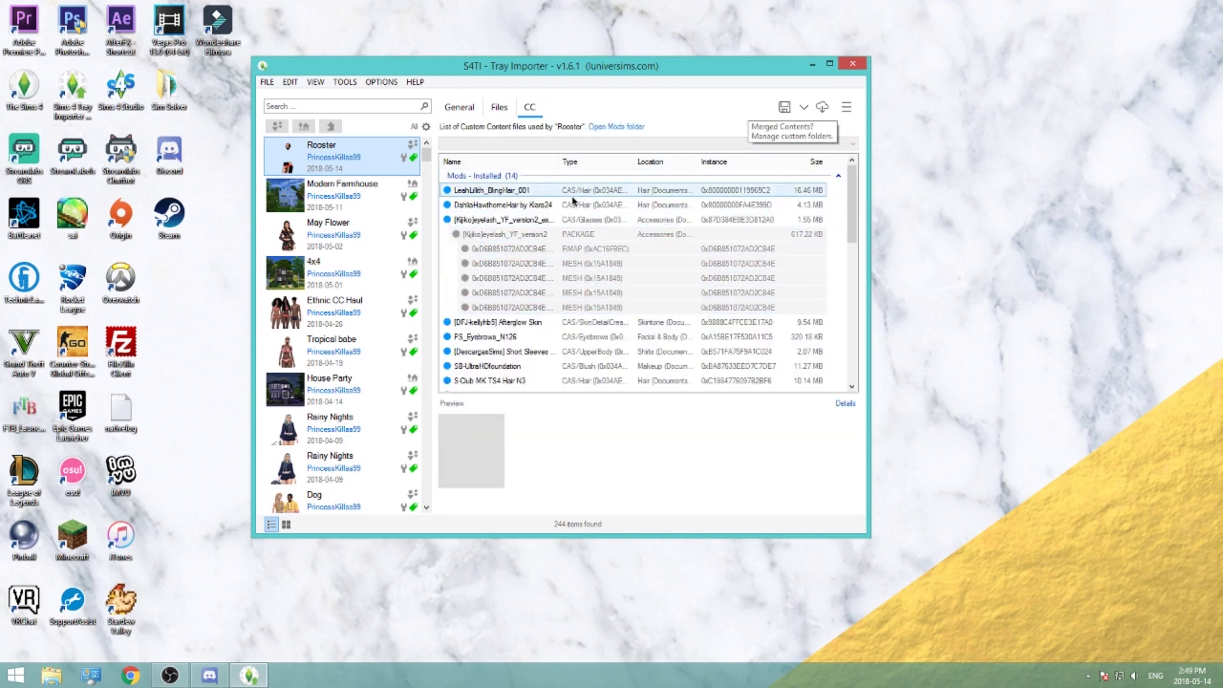
- Preview the LeahLillith_BlingHair_001 hair and show its containing folder in File Explorer
{"action": "left_click", "coordinate": [573, 195]}
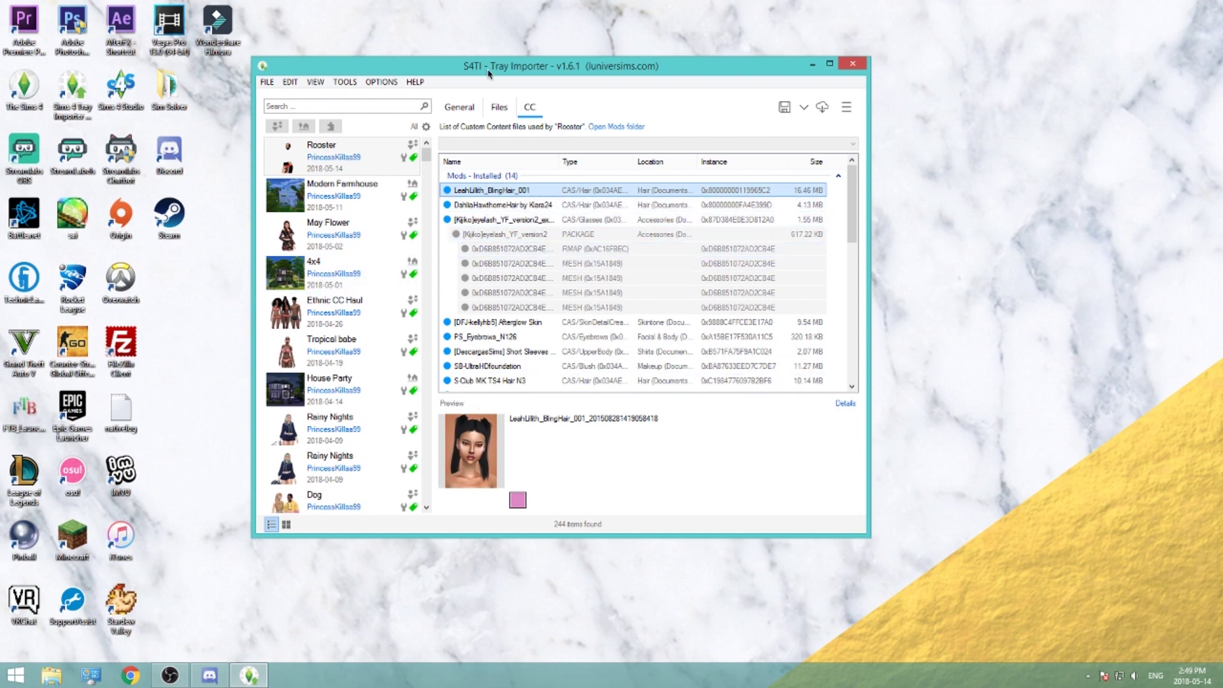
{"action": "scroll", "coordinate": [853, 203], "scroll_direction": "down", "scroll_amount": 2}
{"action": "scroll", "coordinate": [854, 203], "scroll_direction": "up", "scroll_amount": 2}
{"action": "right_click", "coordinate": [500, 195]}
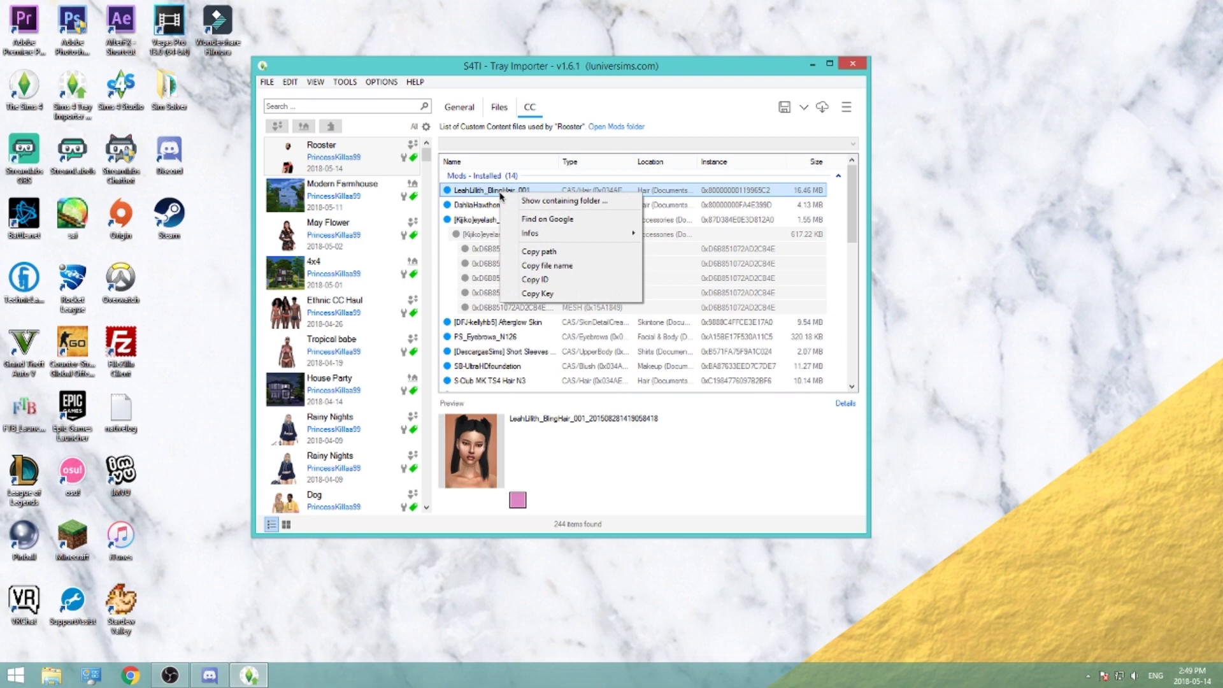
{"action": "left_click", "coordinate": [538, 200]}
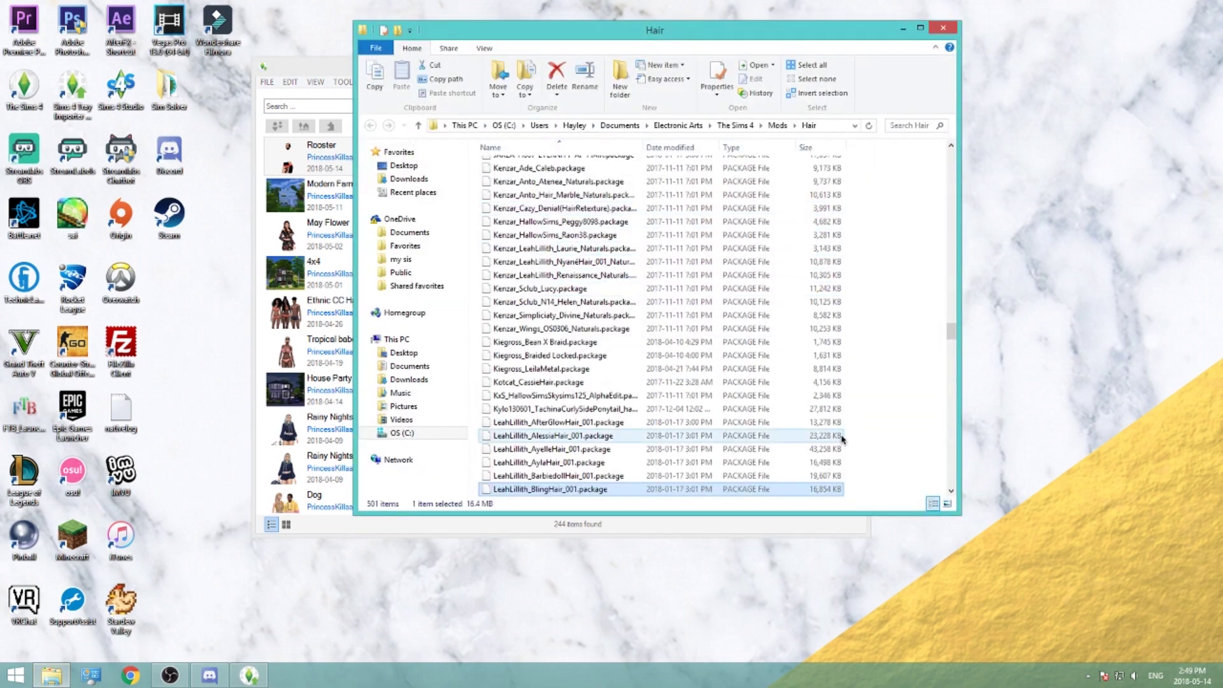
- Delete LeahLillith_BlingHair_001.package from the Hair mods folder and return to Tray Importer
{"action": "left_click_drag", "start_coordinate": [652, 36], "coordinate": [781, 49]}
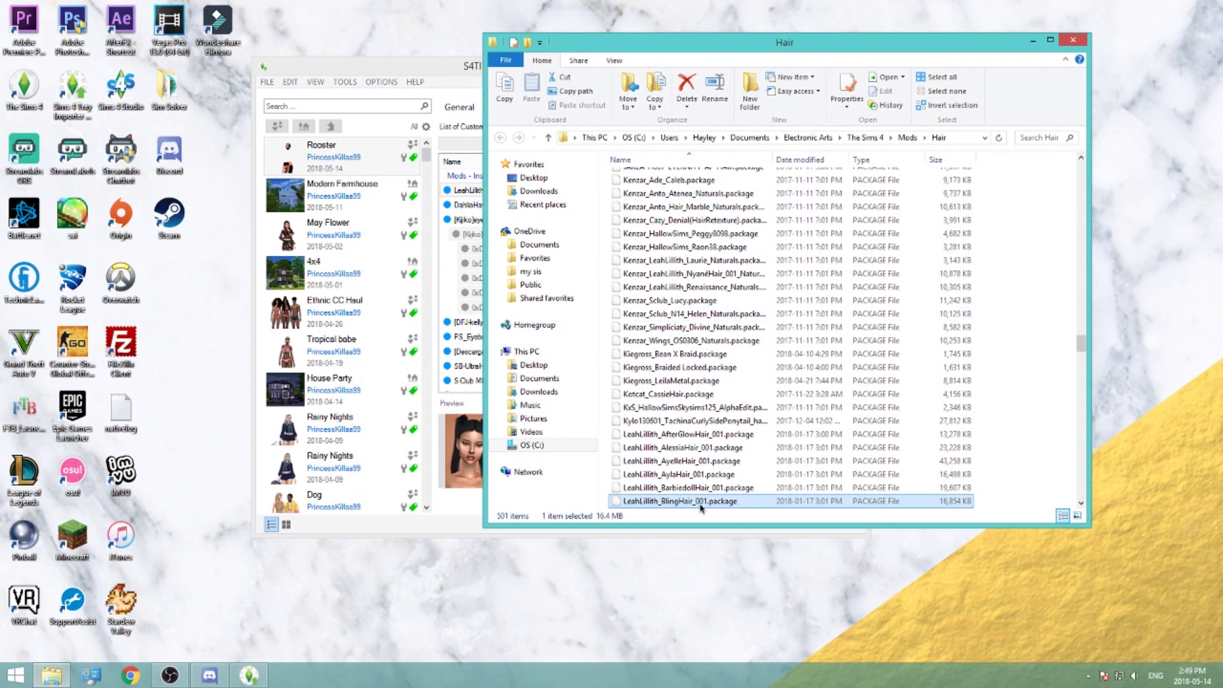
{"action": "left_click", "coordinate": [879, 502]}
{"action": "key", "text": "Delete"}
{"action": "left_click_drag", "start_coordinate": [903, 33], "coordinate": [828, 105]}
{"action": "left_click", "coordinate": [593, 70]}
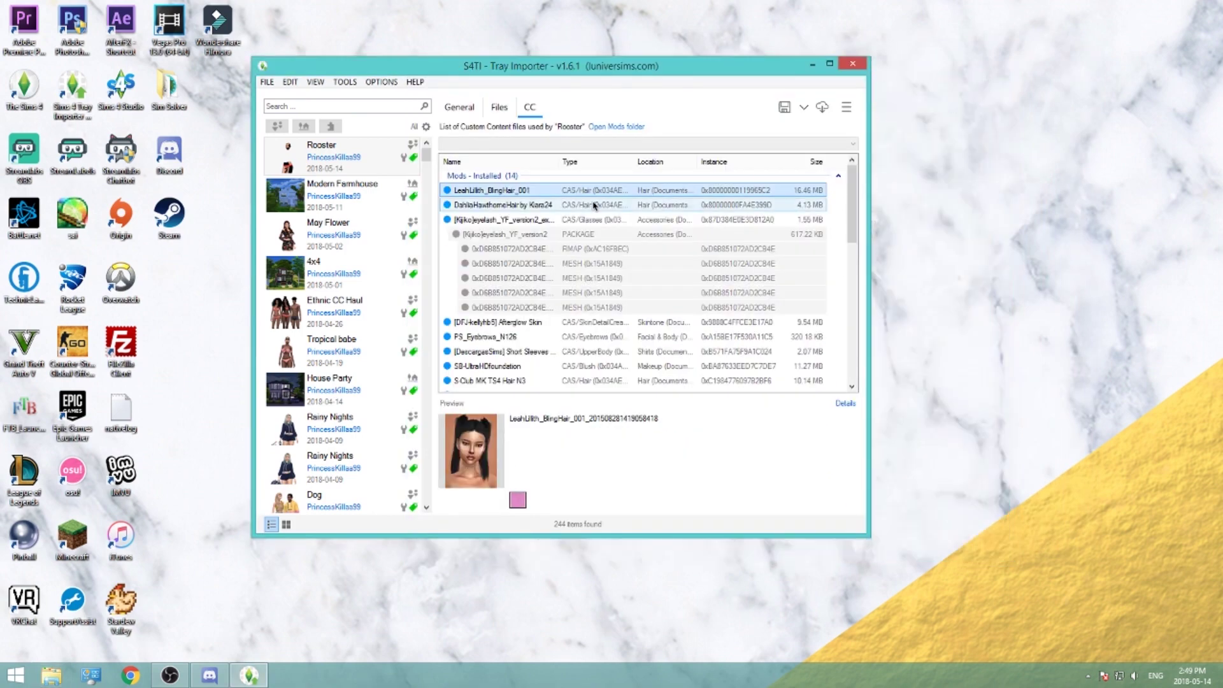
- Preview the DahliaHawthorneHair by Kiara24 entry and check its option for finding the file on Google
{"action": "left_click", "coordinate": [773, 204]}
{"action": "mouse_move", "coordinate": [855, 220]}
{"action": "left_mouse_down"}
{"action": "mouse_move", "coordinate": [858, 371]}
{"action": "mouse_move", "coordinate": [852, 196]}
{"action": "left_mouse_up"}
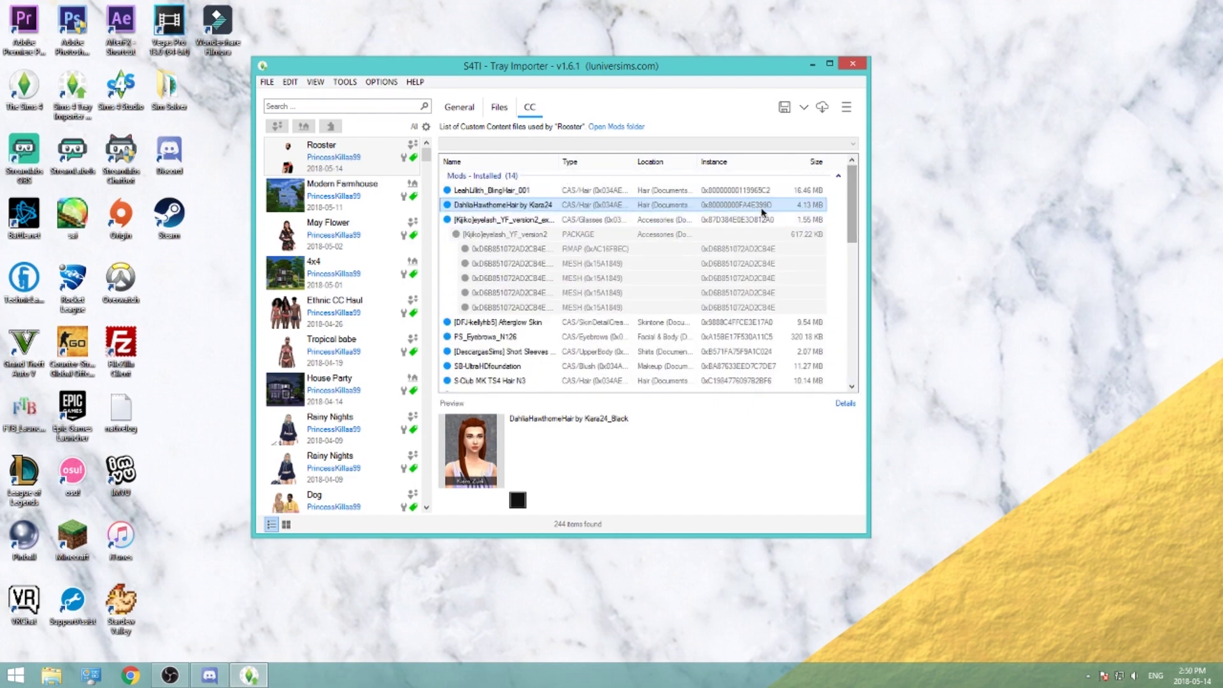
{"action": "left_click_drag", "start_coordinate": [852, 235], "coordinate": [832, 220]}
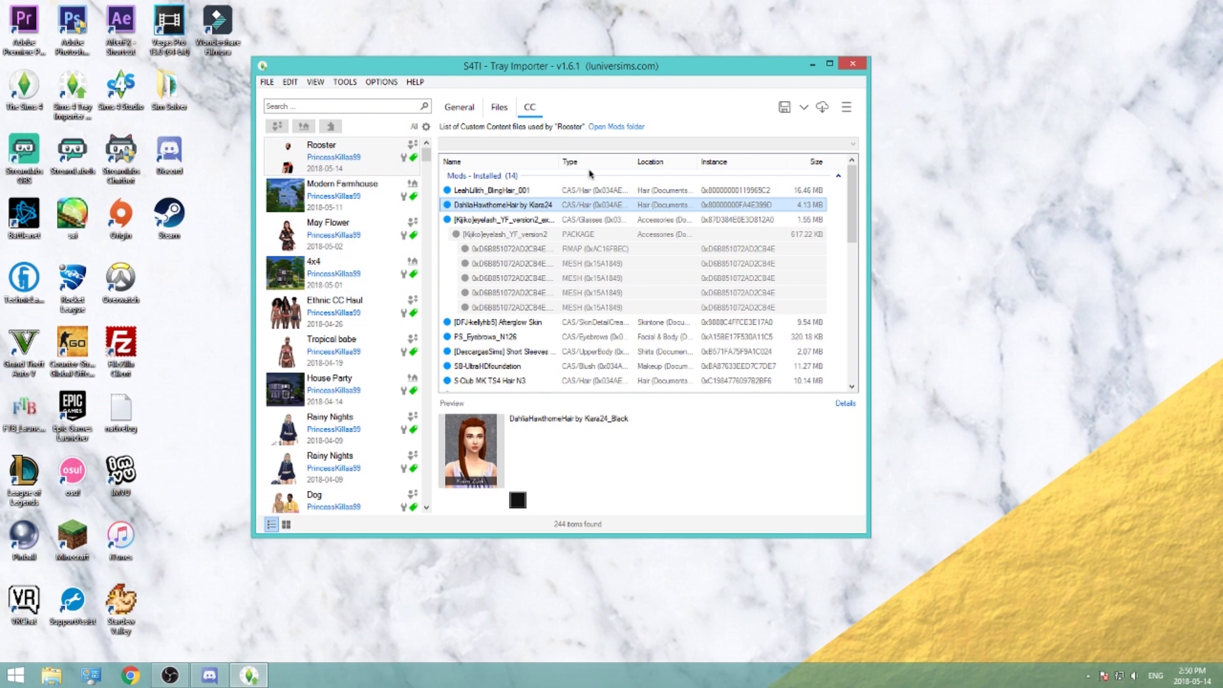
{"action": "right_click", "coordinate": [597, 209]}
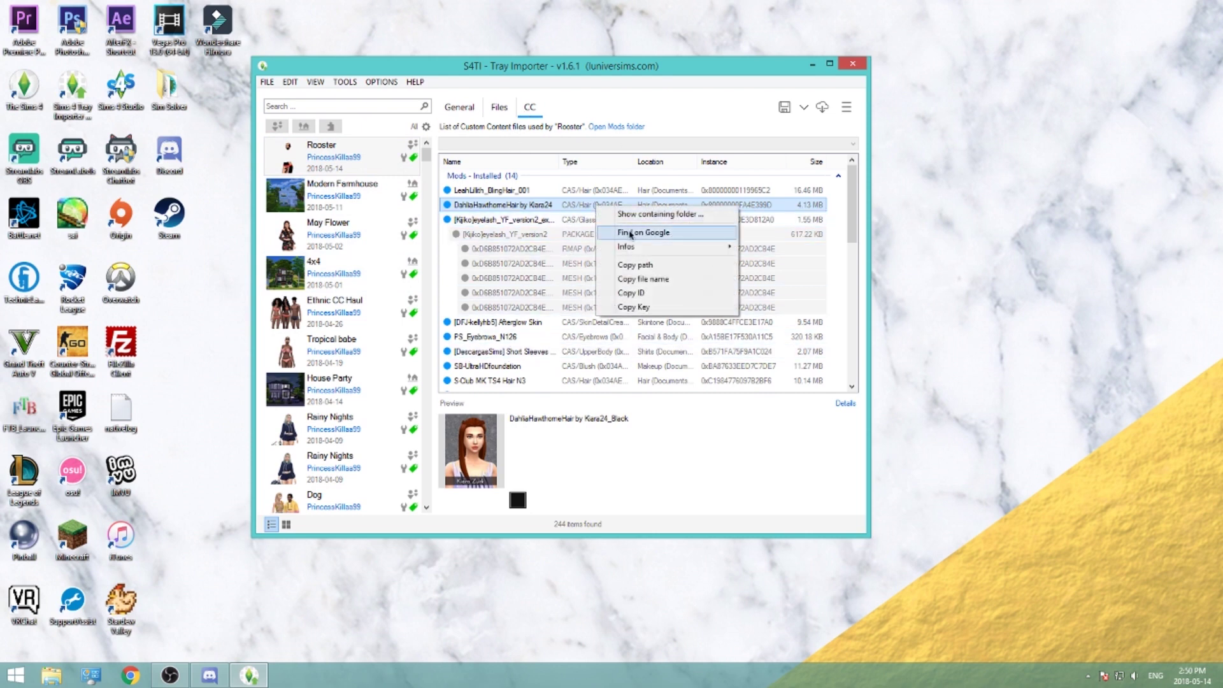
{"action": "left_click", "coordinate": [502, 206]}
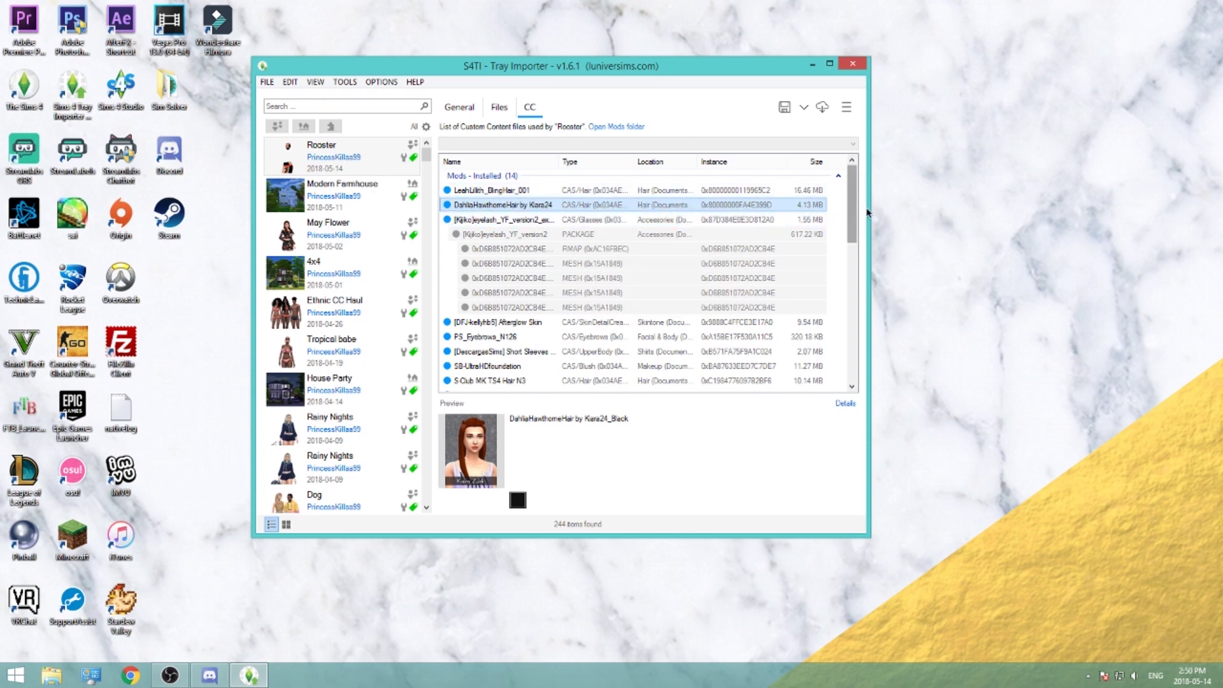
{"action": "mouse_move", "coordinate": [853, 221]}
{"action": "left_mouse_down"}
{"action": "mouse_move", "coordinate": [872, 368]}
{"action": "mouse_move", "coordinate": [855, 322]}
{"action": "mouse_move", "coordinate": [851, 205]}
{"action": "left_mouse_up"}
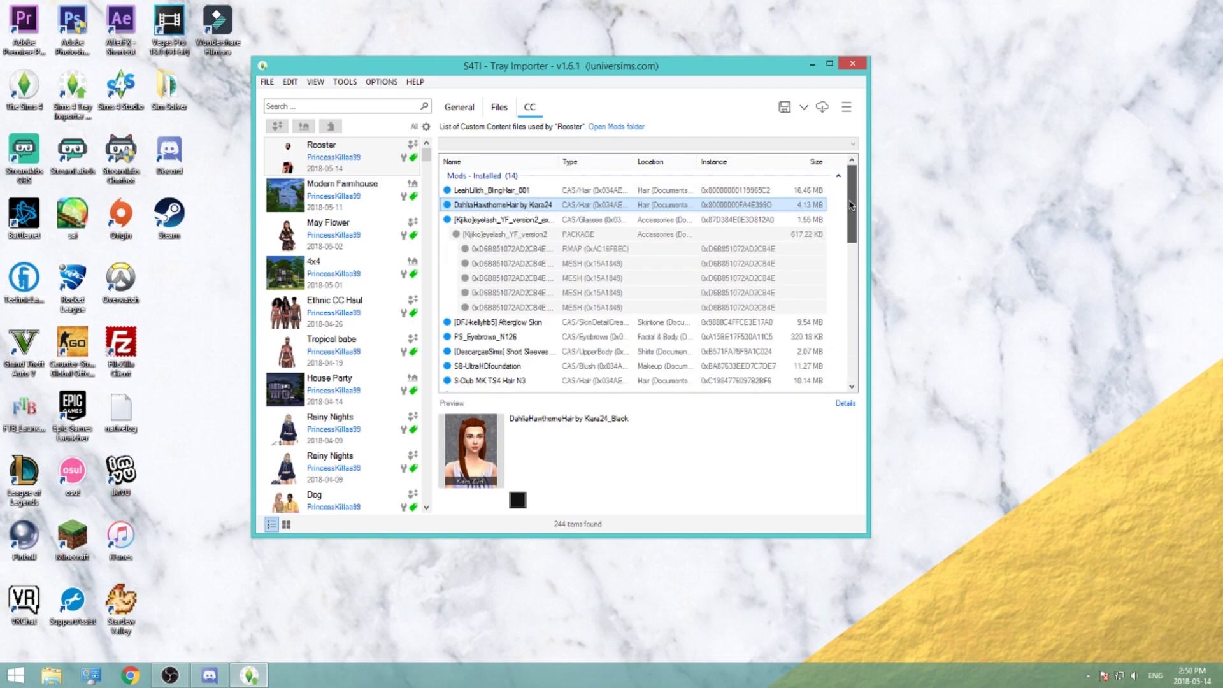
- Review Rooster's required files and its full custom content list, and close Tray Importer
{"action": "left_click", "coordinate": [499, 108]}
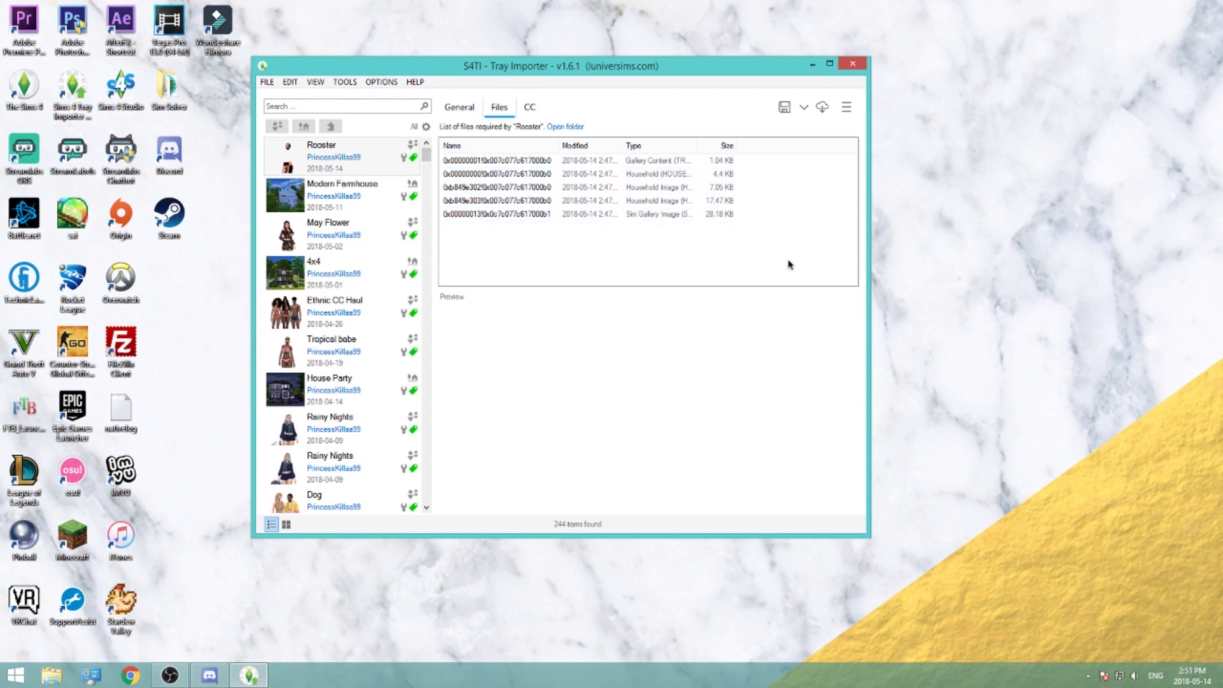
{"action": "left_click", "coordinate": [530, 106]}
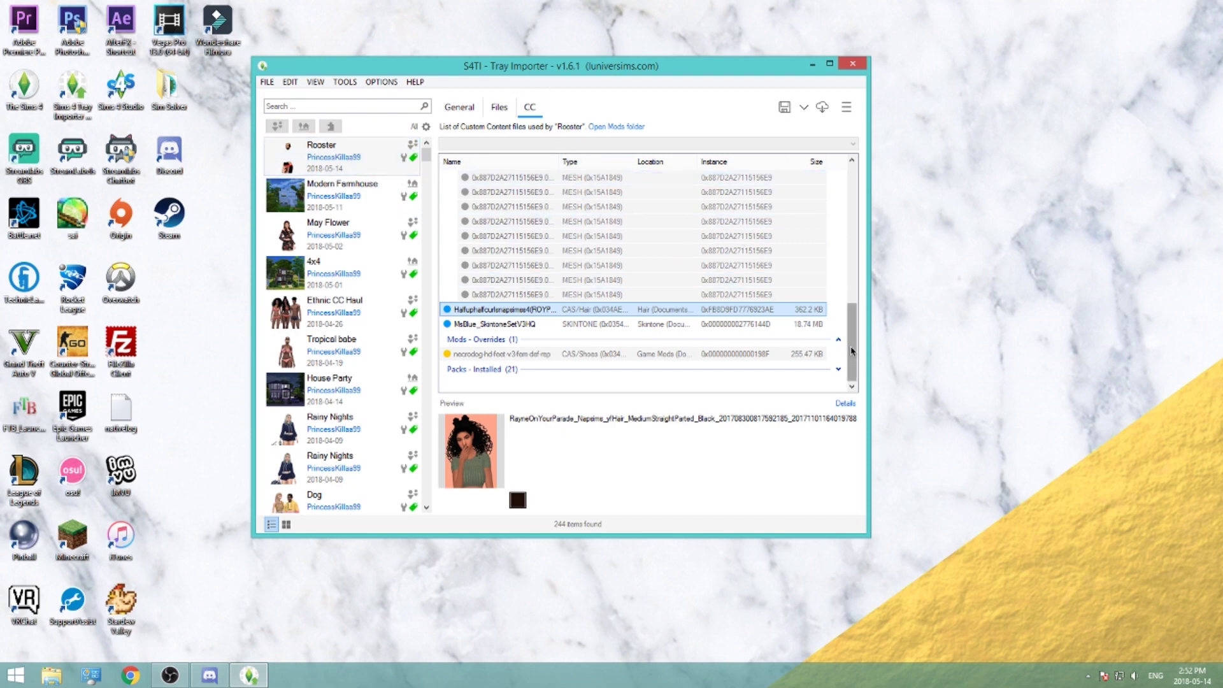
{"action": "left_click_drag", "start_coordinate": [851, 351], "coordinate": [724, 164]}
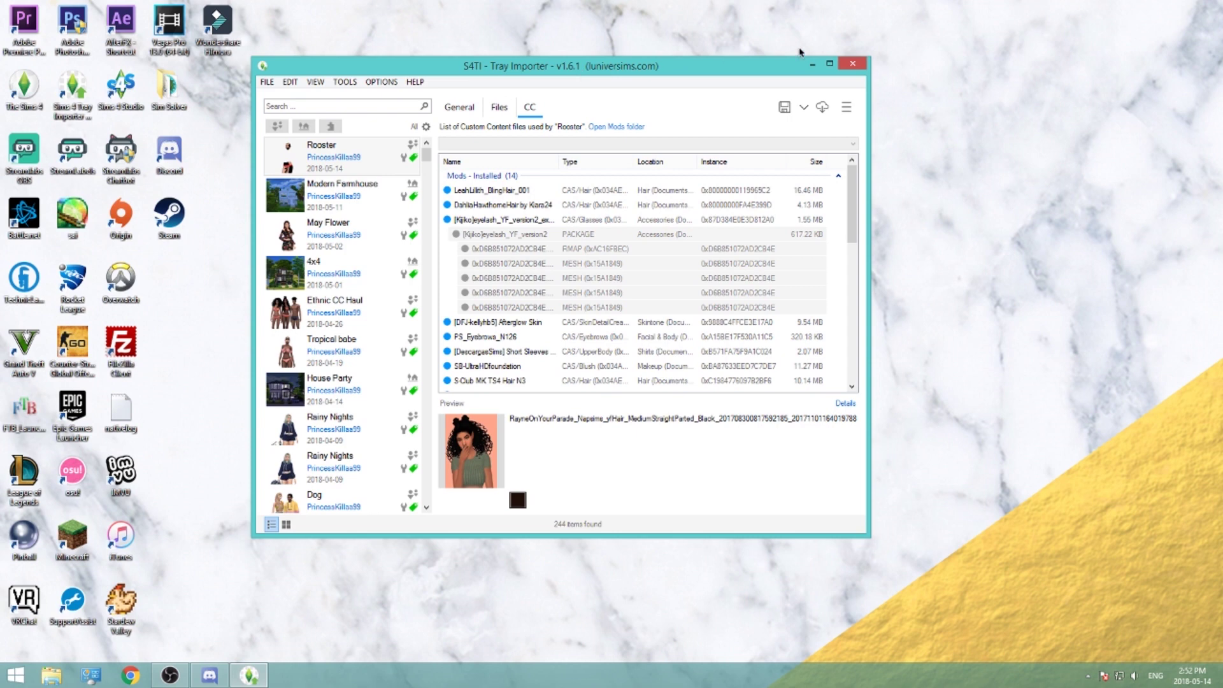
{"action": "left_click", "coordinate": [854, 64]}
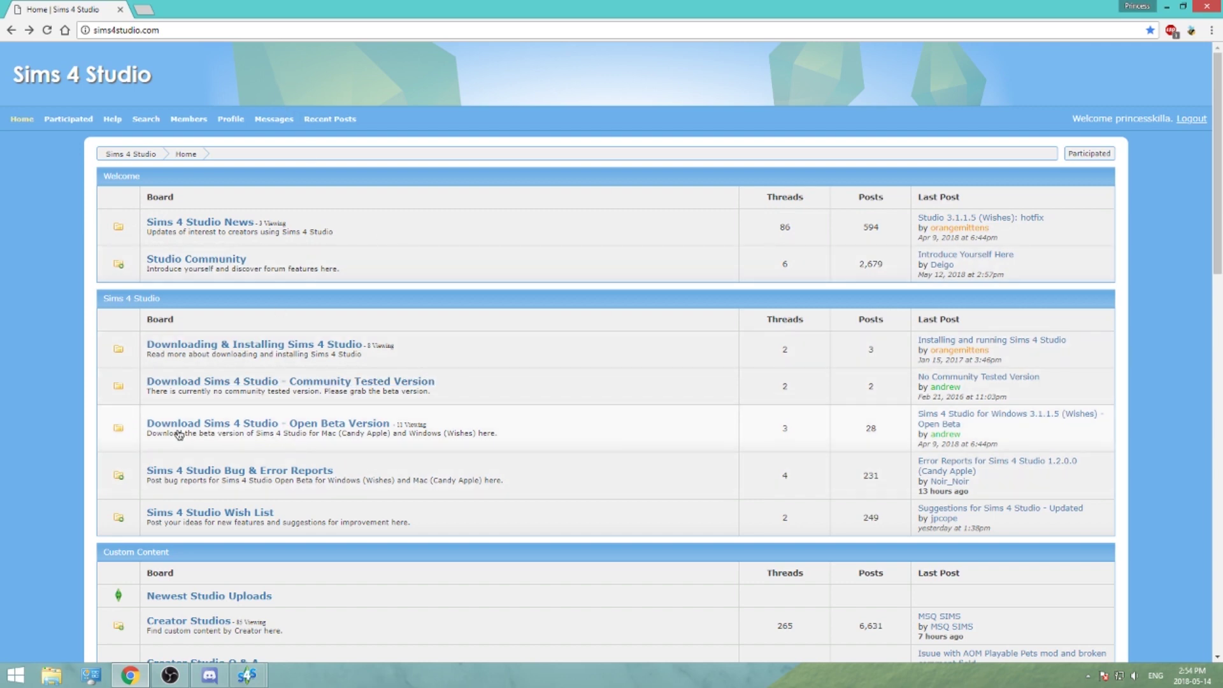
- Open the Sims 4 Studio Open Beta download board on sims4studio.com and minimize the browser behind Sims 4 Studio
{"action": "left_click", "coordinate": [331, 430]}
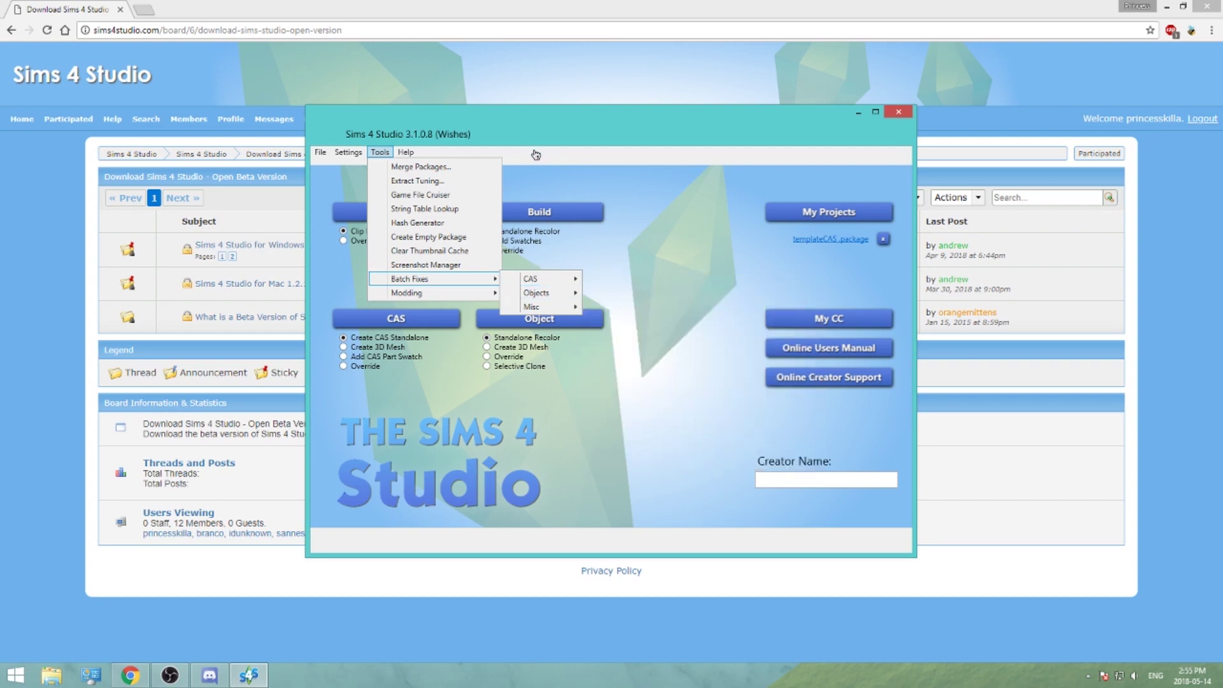
{"action": "left_click", "coordinate": [468, 120]}
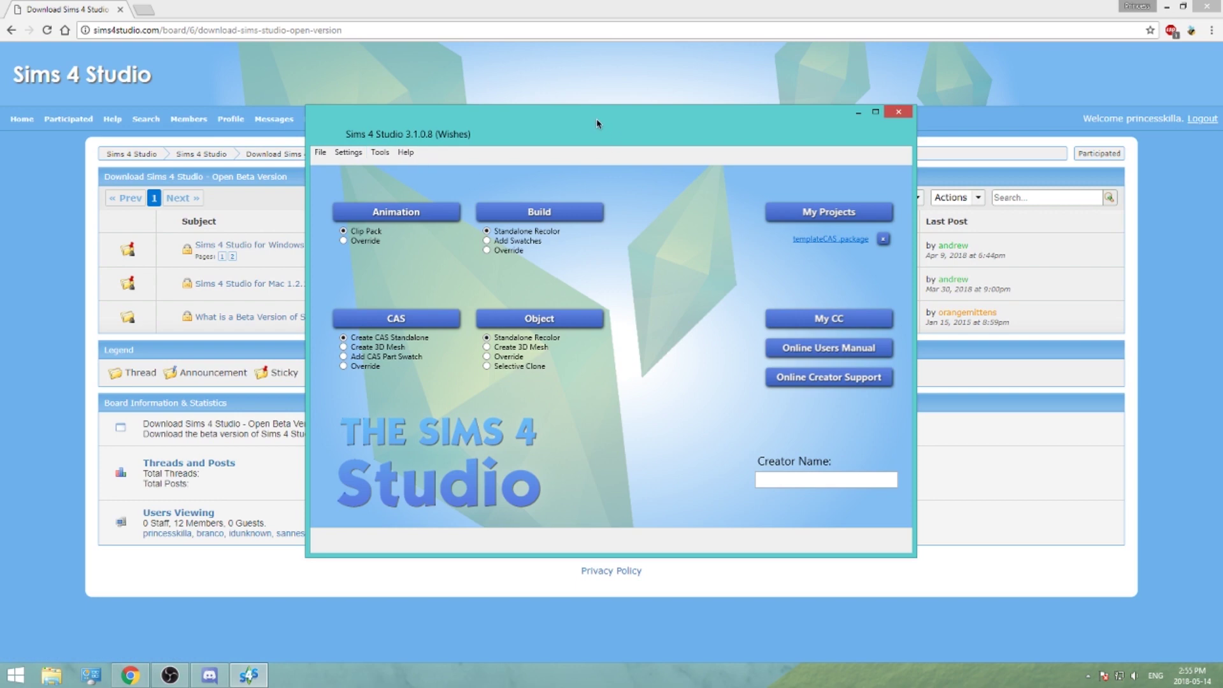
{"action": "left_click", "coordinate": [1167, 6]}
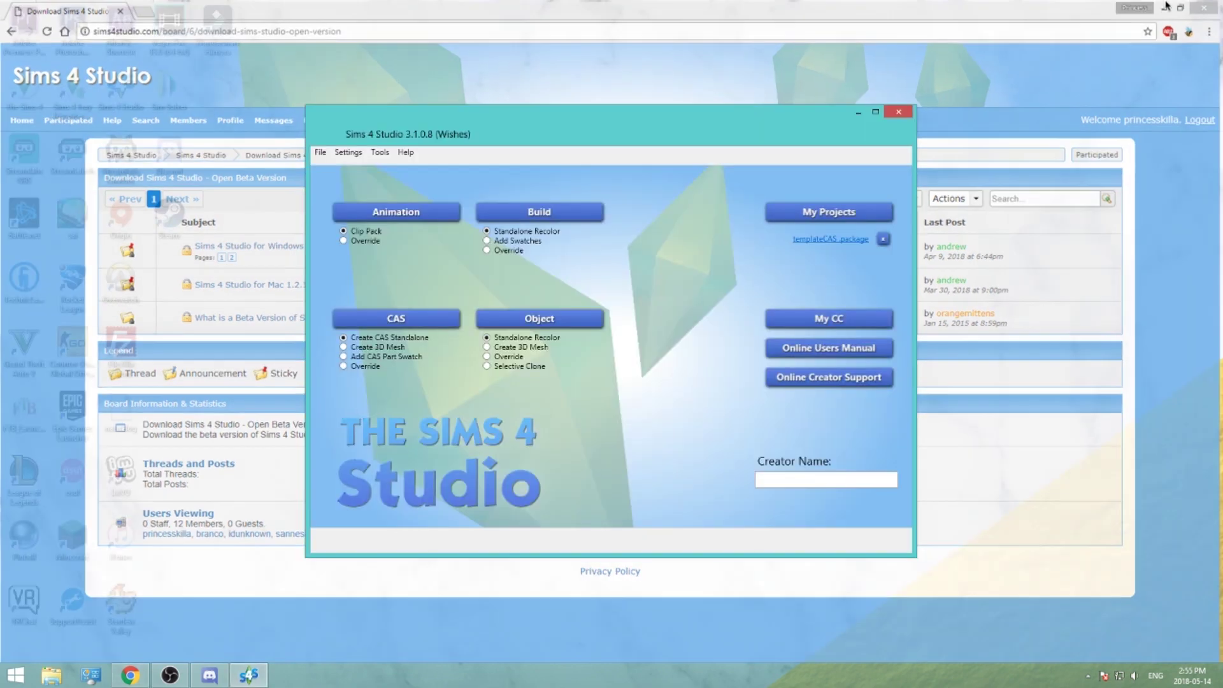
- Open the My CC library in Sims 4 Studio and expand the Hair folder
{"action": "left_click_drag", "start_coordinate": [555, 115], "coordinate": [559, 101]}
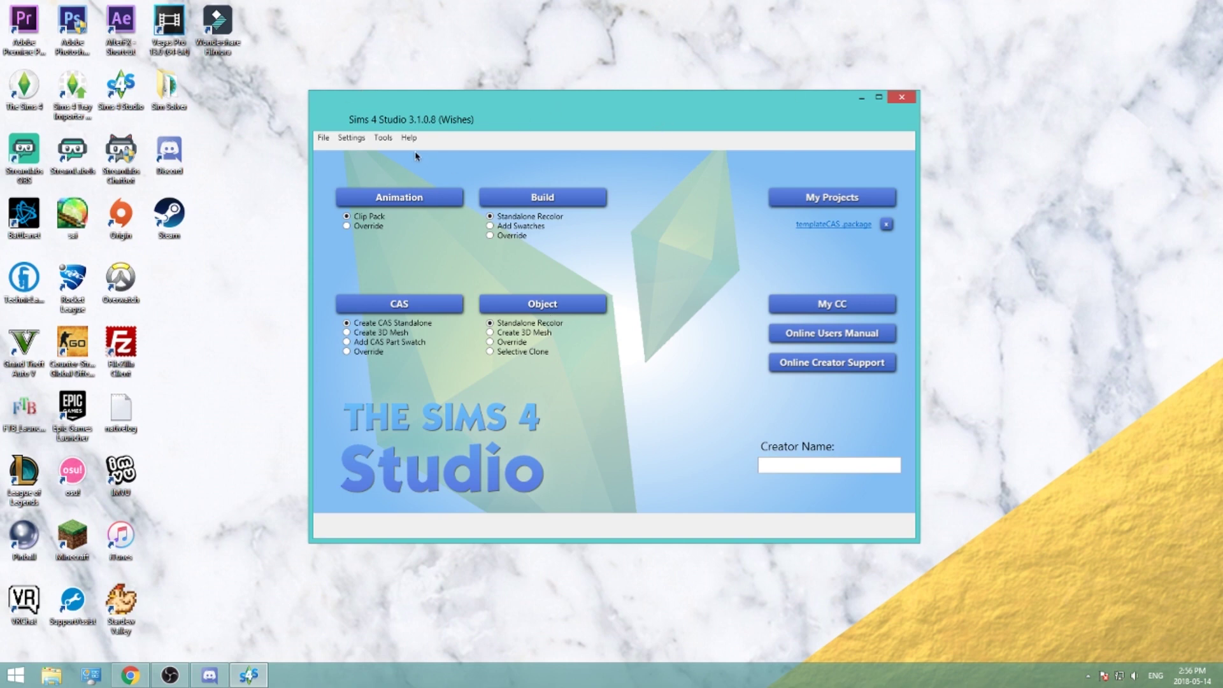
{"action": "left_click", "coordinate": [825, 304]}
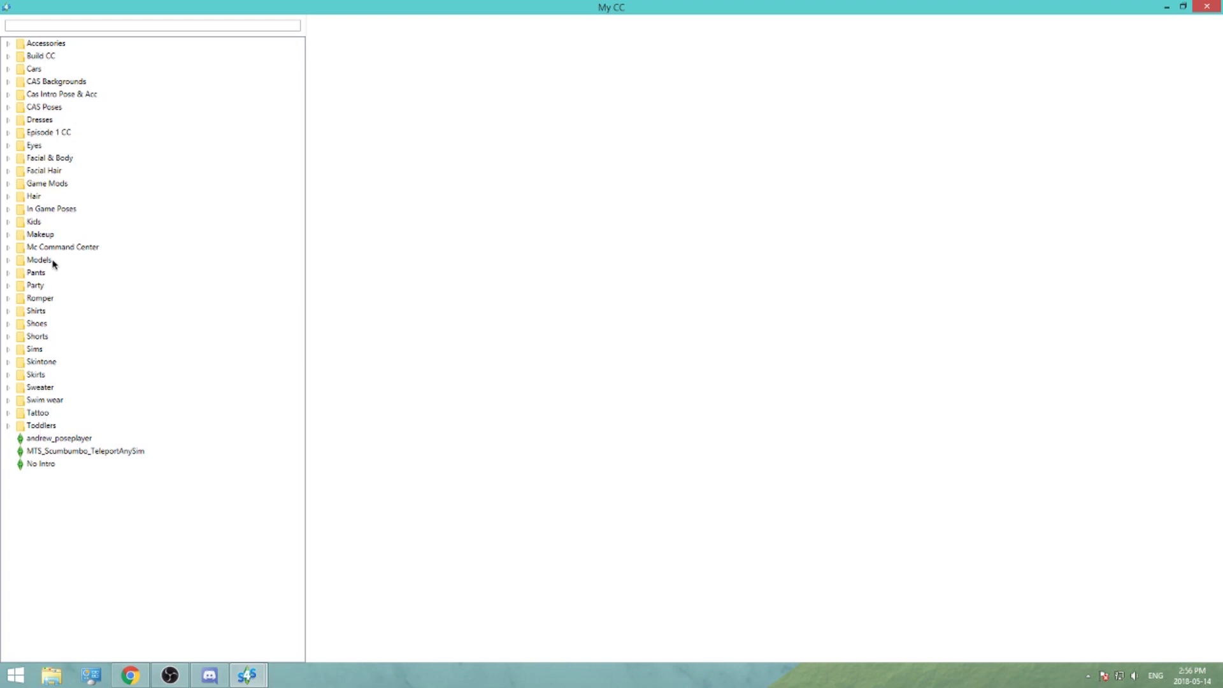
{"action": "left_click", "coordinate": [8, 197]}
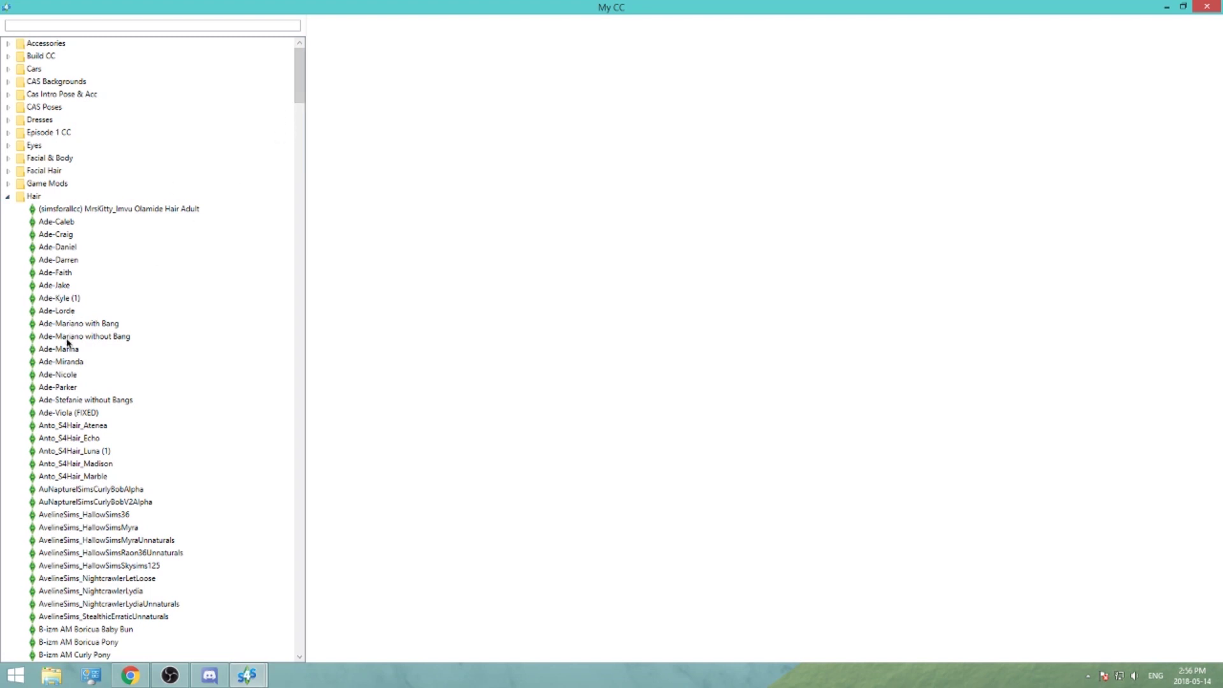
- Preview the Ade-Stefanie without Bangs hair and examine it on the model from several angles
{"action": "left_click", "coordinate": [93, 401]}
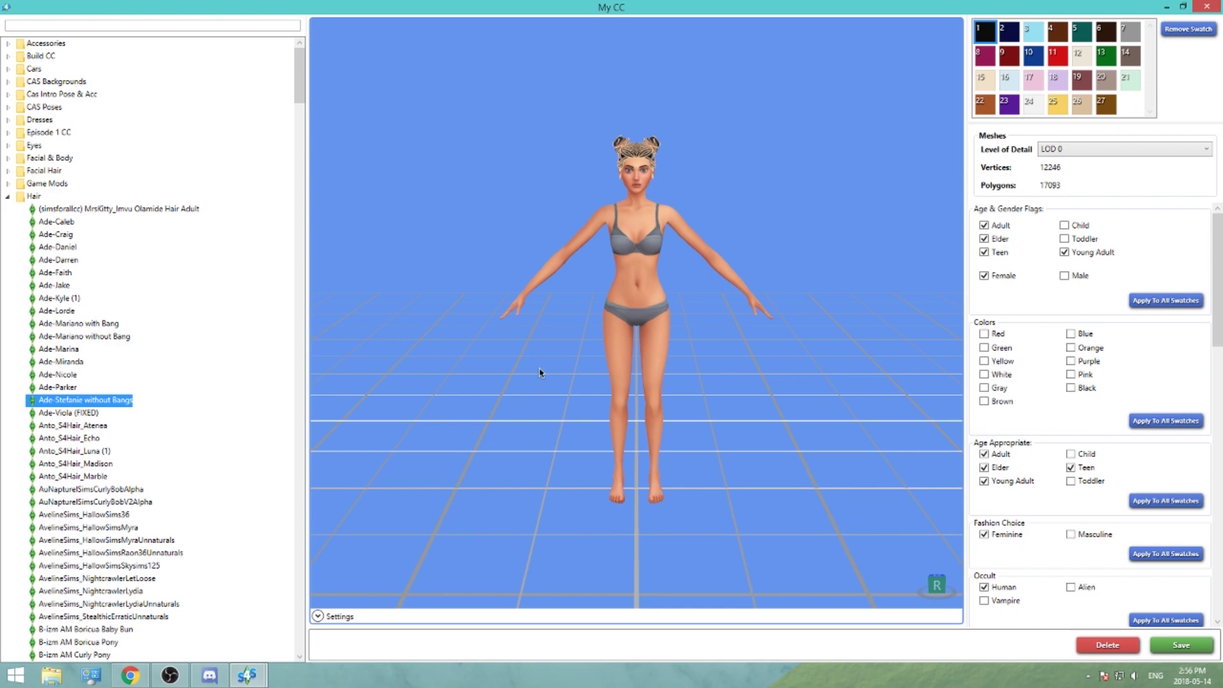
{"action": "left_click", "coordinate": [557, 379]}
{"action": "left_click_drag", "start_coordinate": [560, 386], "coordinate": [694, 292]}
{"action": "scroll", "coordinate": [715, 281], "scroll_direction": "up", "scroll_amount": 2}
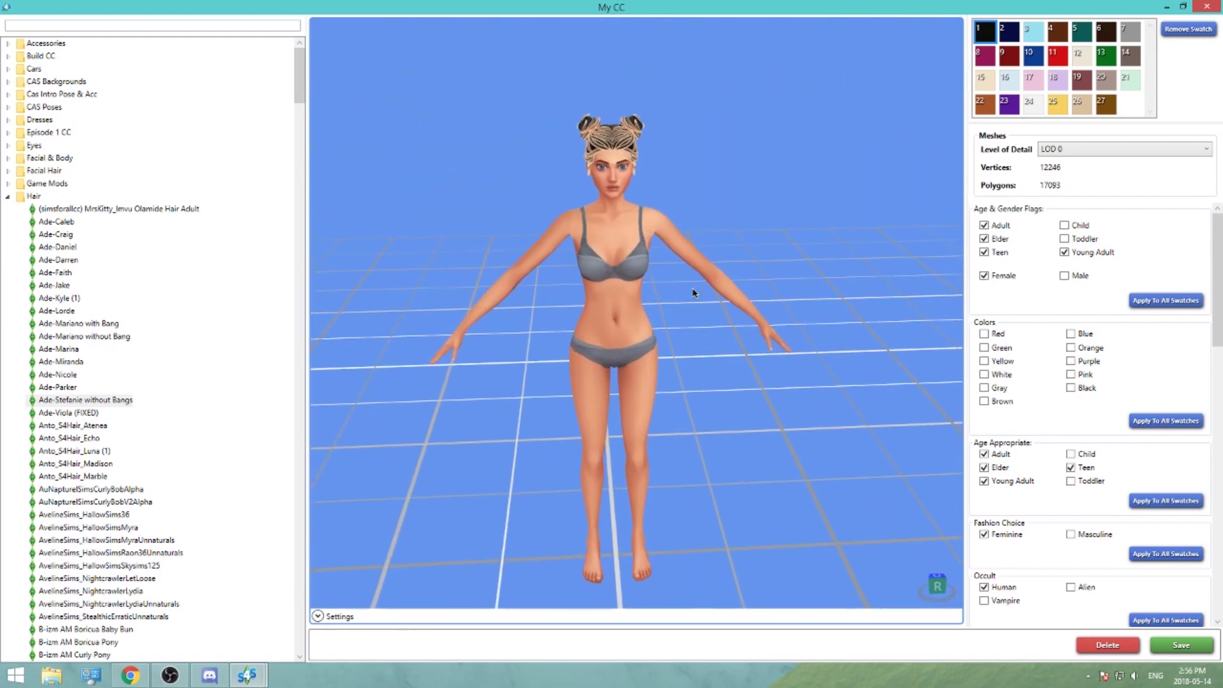
{"action": "left_click_drag", "start_coordinate": [705, 450], "coordinate": [885, 395]}
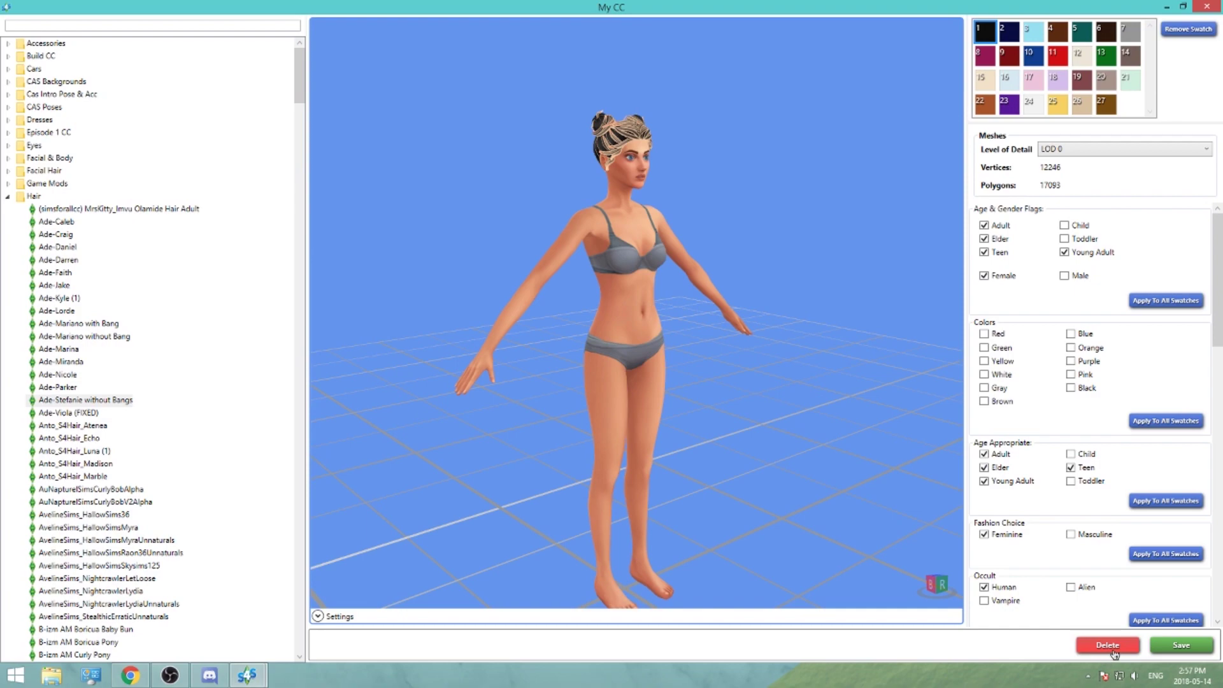
{"action": "left_click_drag", "start_coordinate": [748, 225], "coordinate": [563, 423]}
{"action": "left_click_drag", "start_coordinate": [725, 240], "coordinate": [692, 133]}
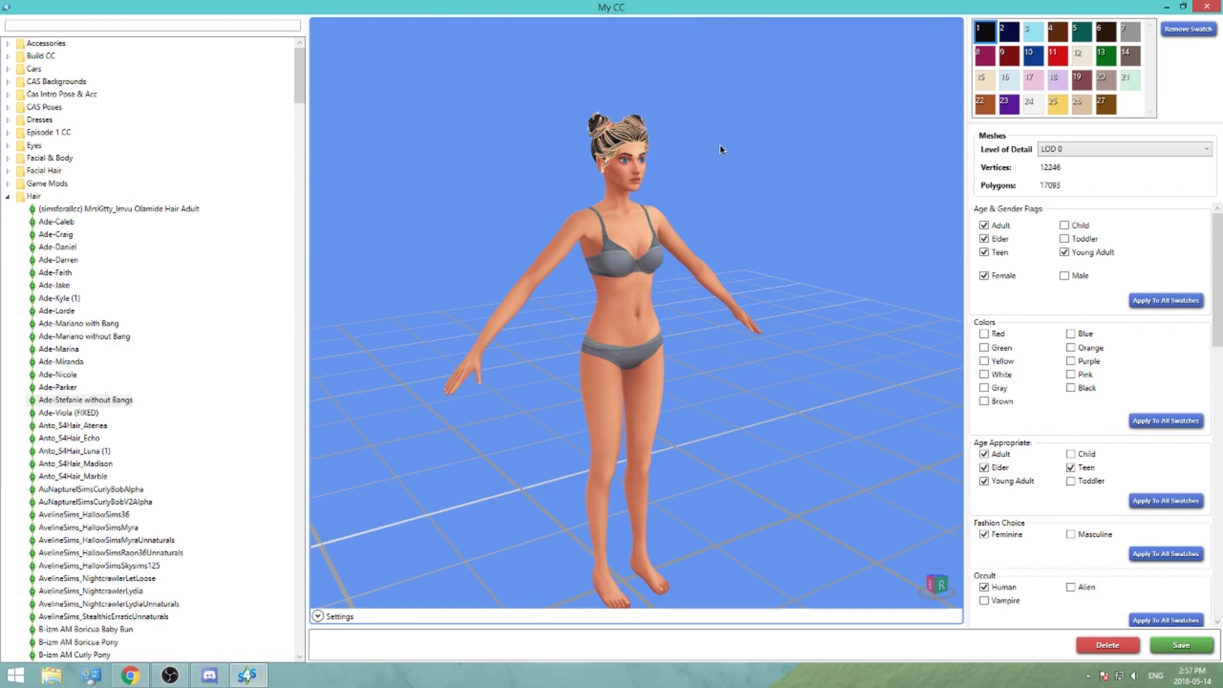
- Preview the AuNapturelSimsCurlyBobV2Alpha hair and go through the entries after it up to AvelineSims_NightcrawlerLetLoose
{"action": "left_click", "coordinate": [95, 502]}
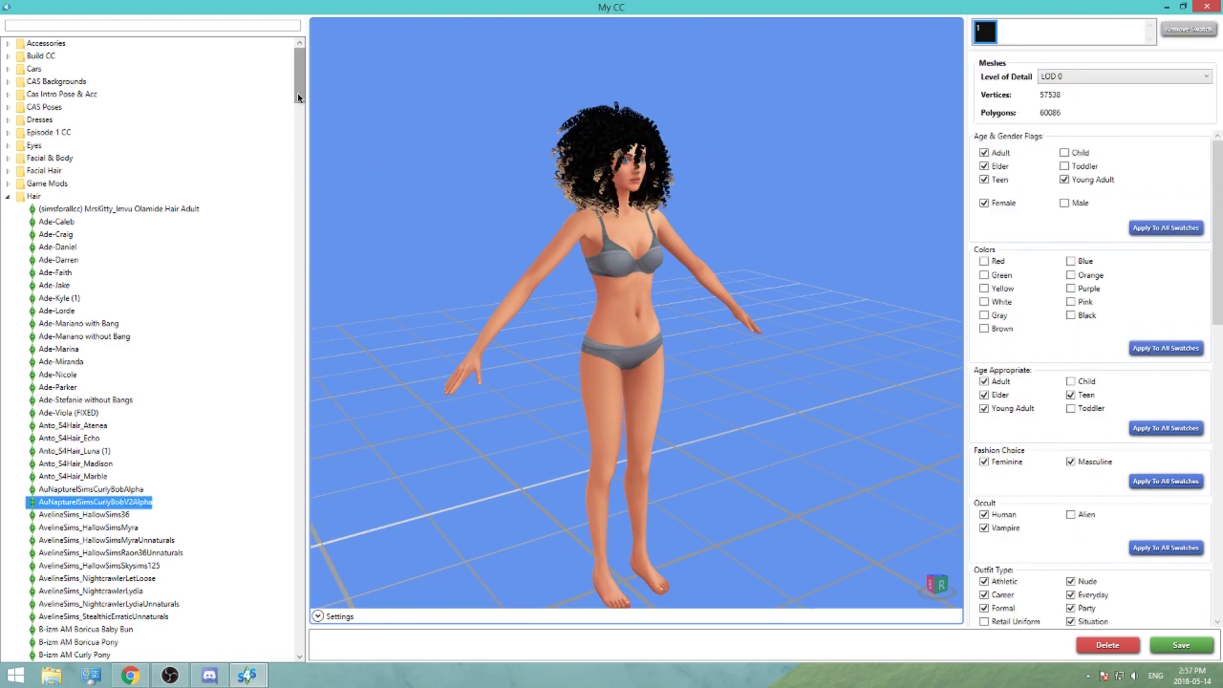
{"action": "scroll", "coordinate": [254, 422], "scroll_direction": "down", "scroll_amount": 5}
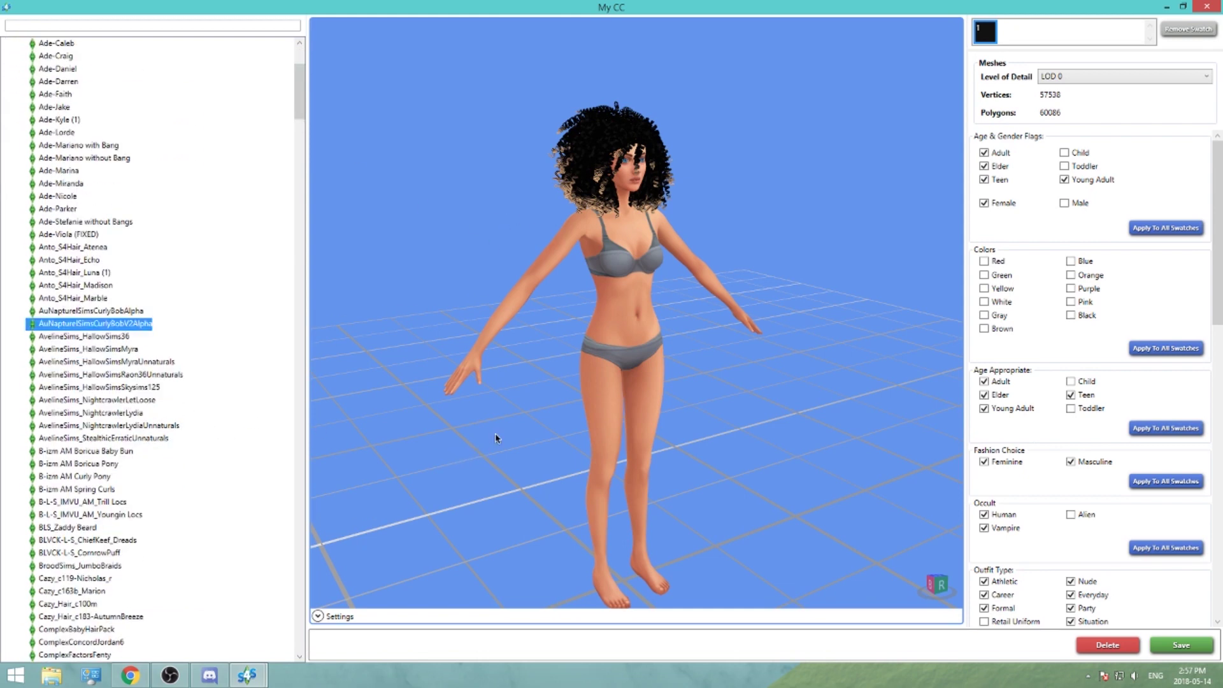
{"action": "key", "text": "Down"}
{"action": "key", "text": "Down"}
{"action": "key", "text": "Down"}
{"action": "key", "text": "Down"}
{"action": "key", "text": "Down"}
{"action": "key", "text": "Down"}
- Examine the AvelineSims_NightcrawlerLetLoose hair on the model from several angles and up close
{"action": "left_click_drag", "start_coordinate": [505, 415], "coordinate": [357, 376]}
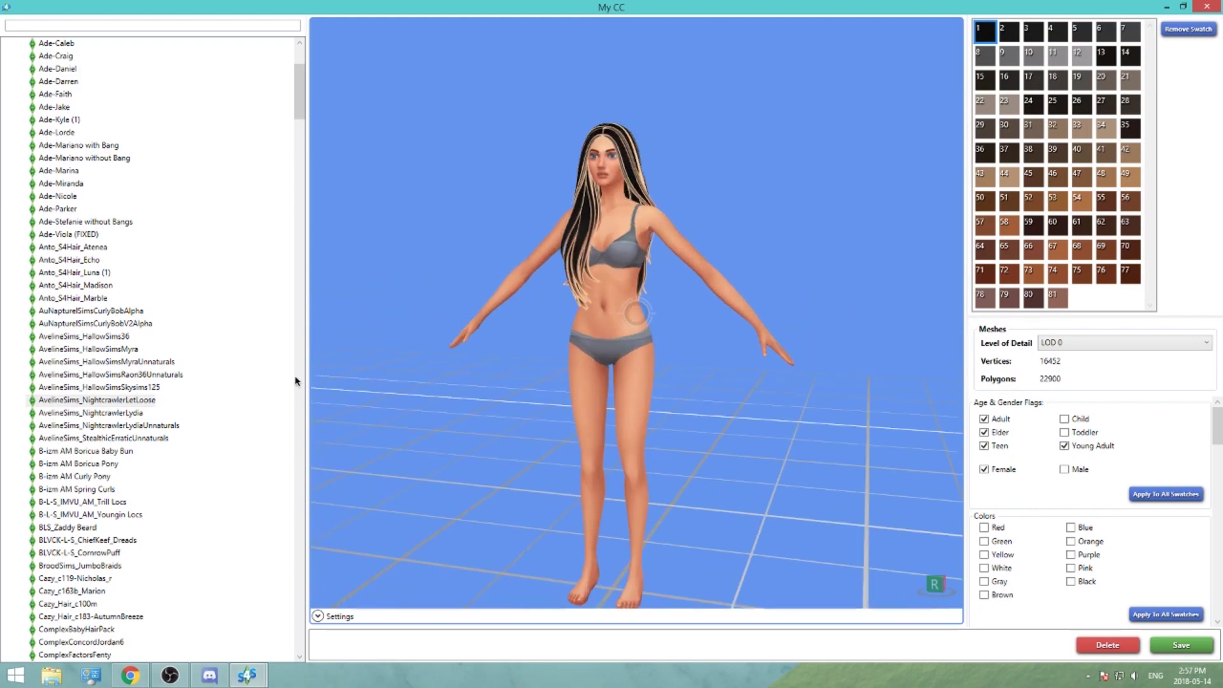
{"action": "right_click", "coordinate": [297, 377]}
{"action": "left_click", "coordinate": [698, 365]}
{"action": "left_click_drag", "start_coordinate": [671, 305], "coordinate": [743, 265]}
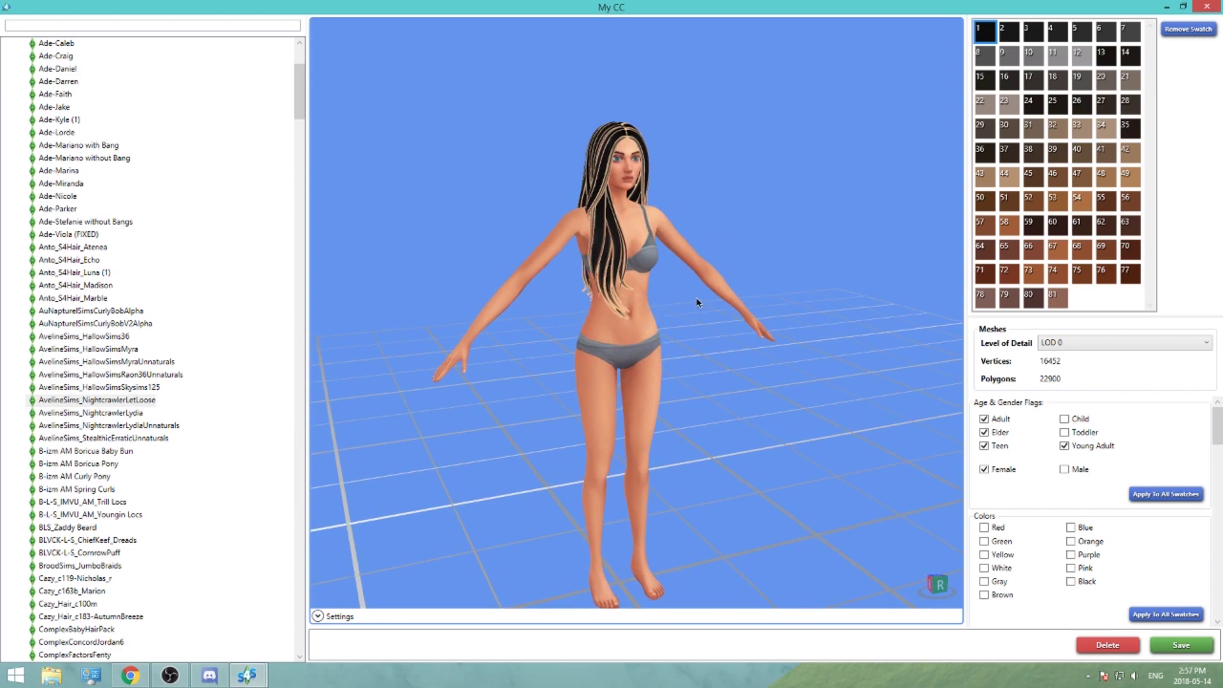
{"action": "scroll", "coordinate": [702, 306], "scroll_direction": "up", "scroll_amount": 3}
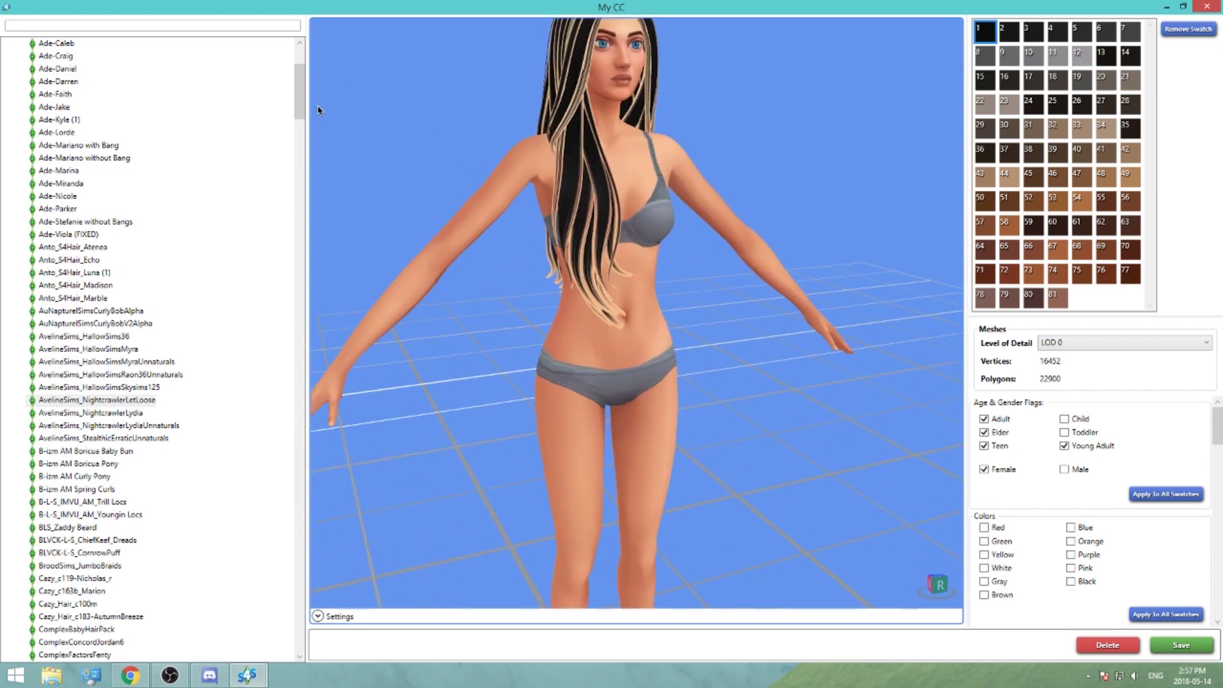
- Preview the AvelineSims_NightcrawlerLydia hair on the model and look through the rest of the Hair folder to its last entries
{"action": "left_click", "coordinate": [121, 420]}
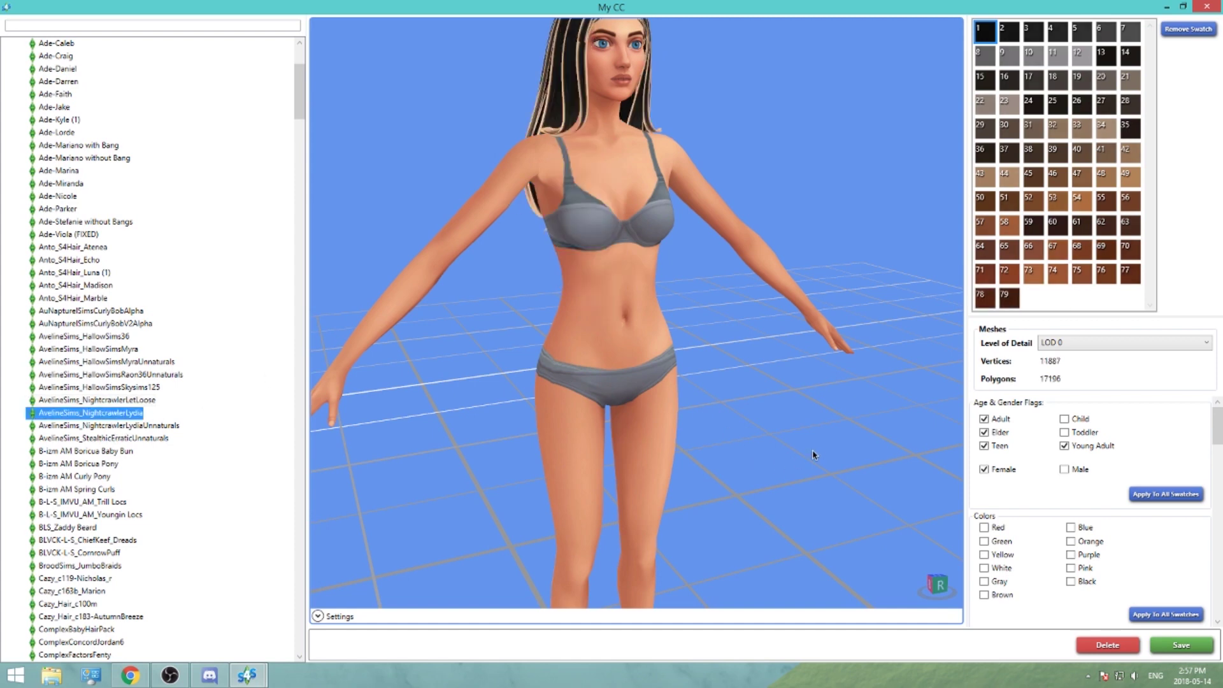
{"action": "scroll", "coordinate": [744, 398], "scroll_direction": "down", "scroll_amount": 5}
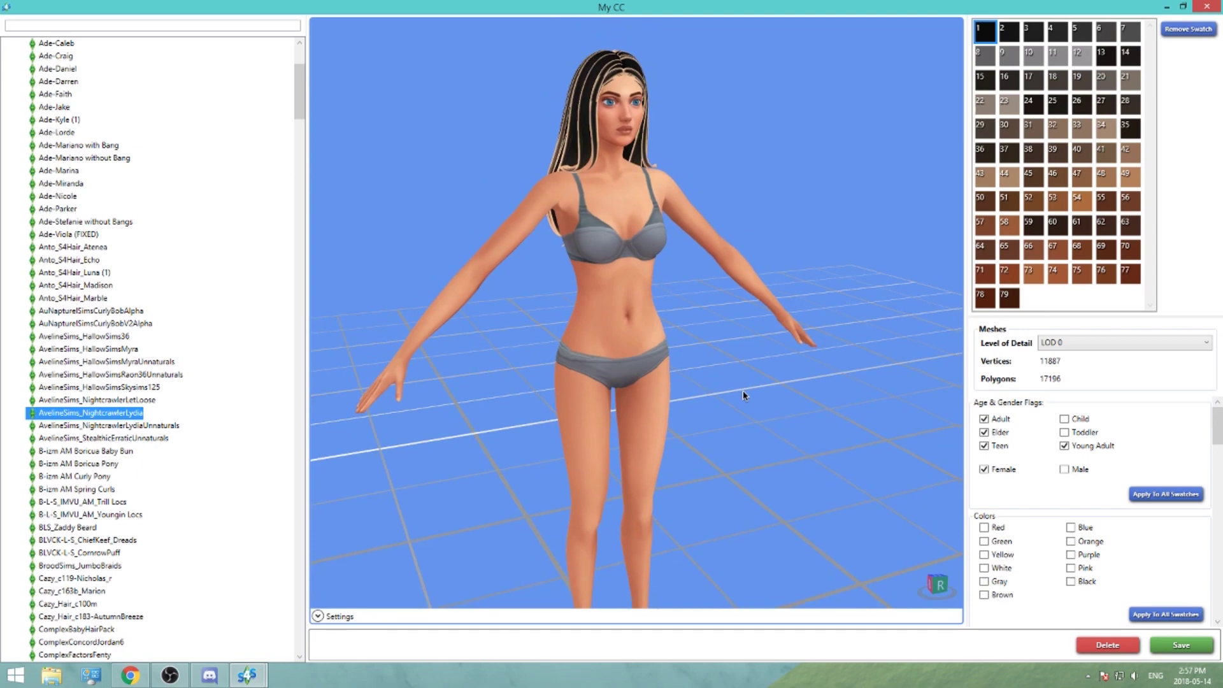
{"action": "left_click_drag", "start_coordinate": [743, 396], "coordinate": [592, 379]}
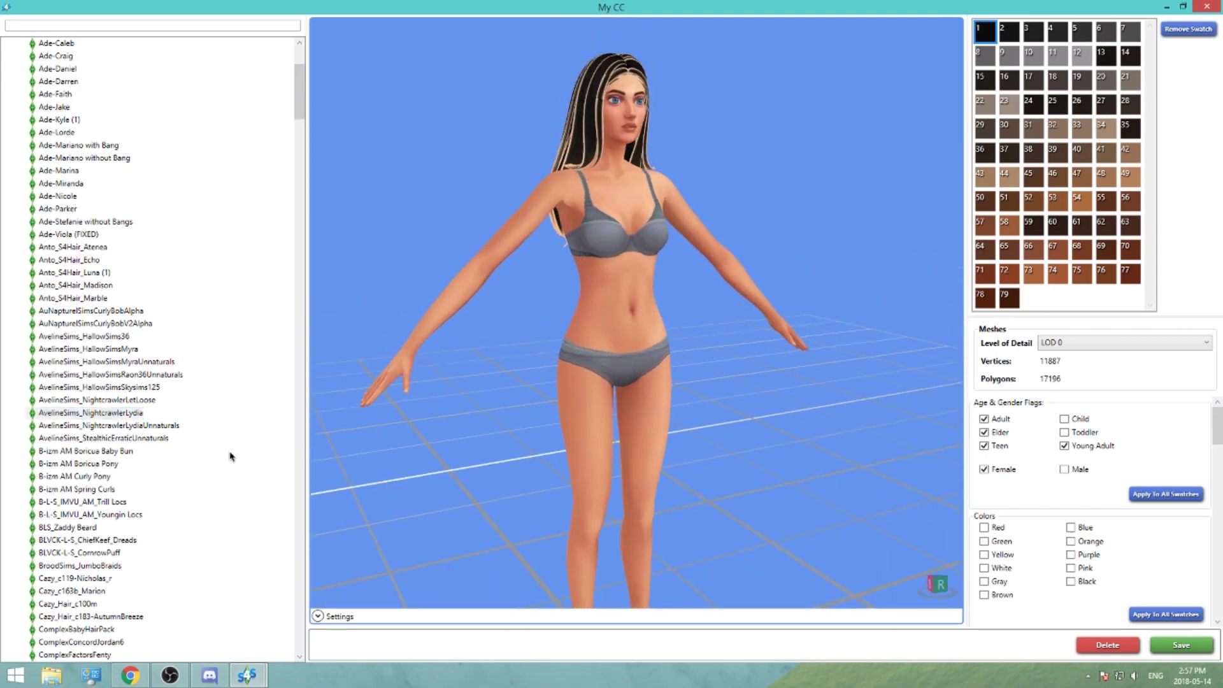
{"action": "scroll", "coordinate": [299, 108], "scroll_direction": "down", "scroll_amount": 2}
{"action": "left_click_drag", "start_coordinate": [299, 109], "coordinate": [286, 606]}
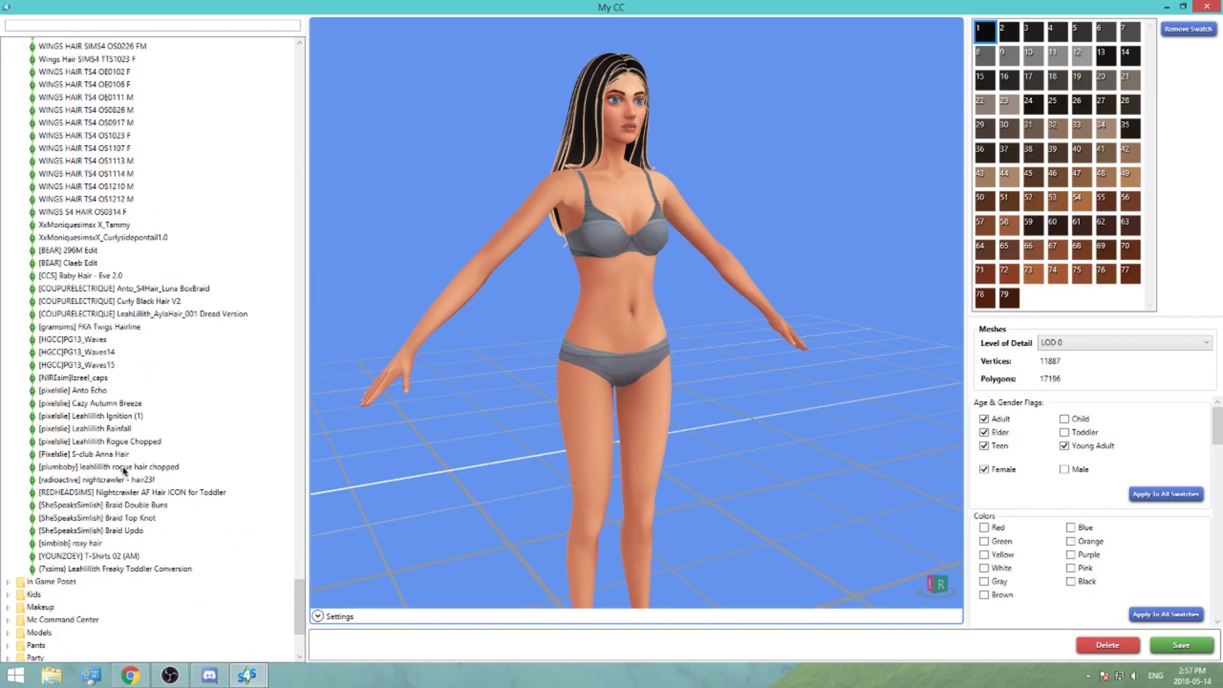
{"action": "left_click_drag", "start_coordinate": [747, 374], "coordinate": [822, 374]}
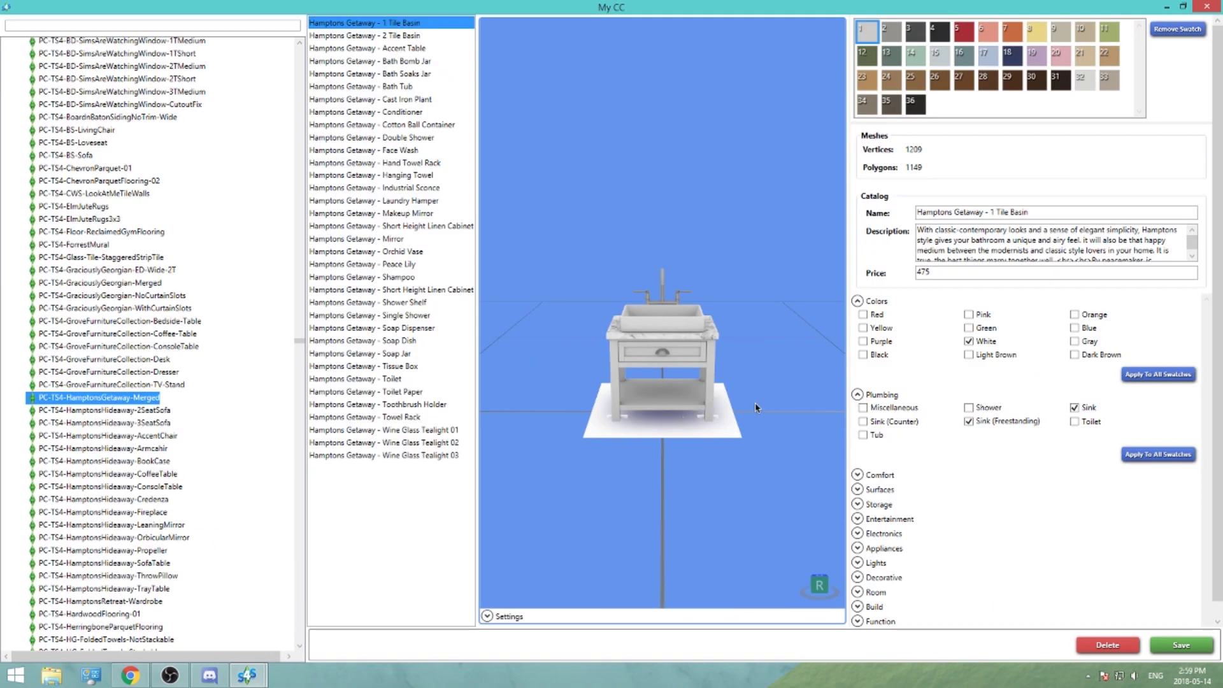
- Examine the 1 Tile Basin in PC-TS4-HamptonsGetaway-Merged from different angles and preview the same package's Industrial Sconce
{"action": "left_click_drag", "start_coordinate": [756, 408], "coordinate": [739, 382]}
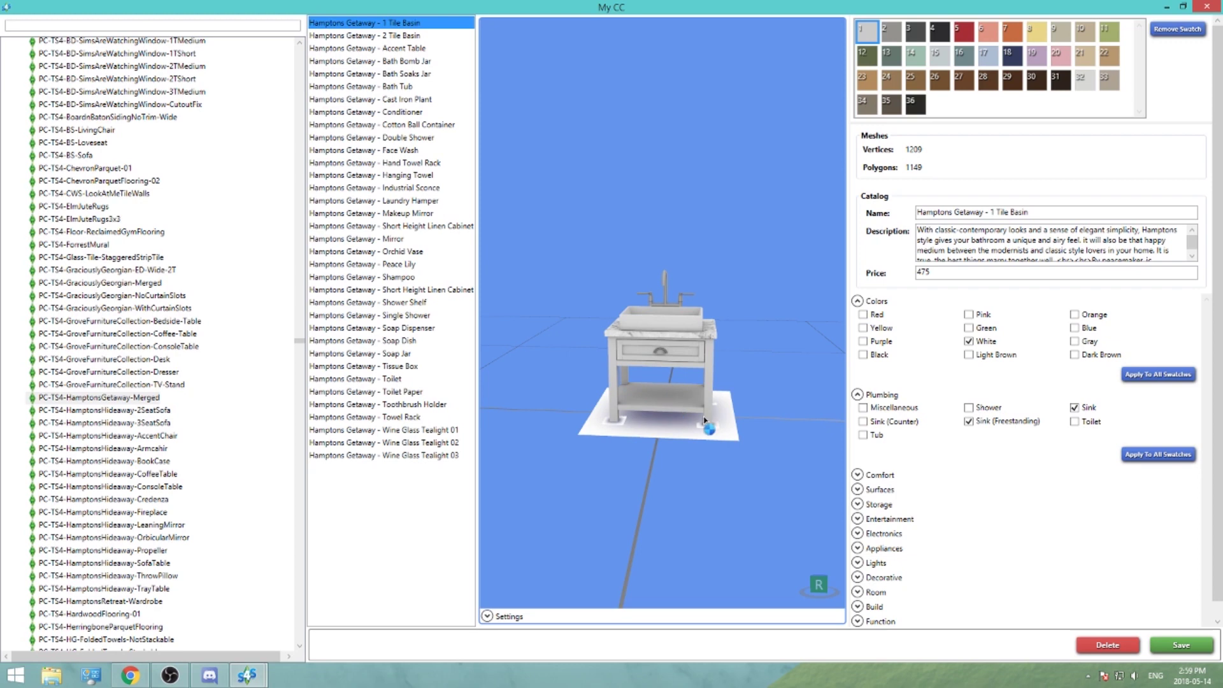
{"action": "left_click_drag", "start_coordinate": [709, 425], "coordinate": [655, 429]}
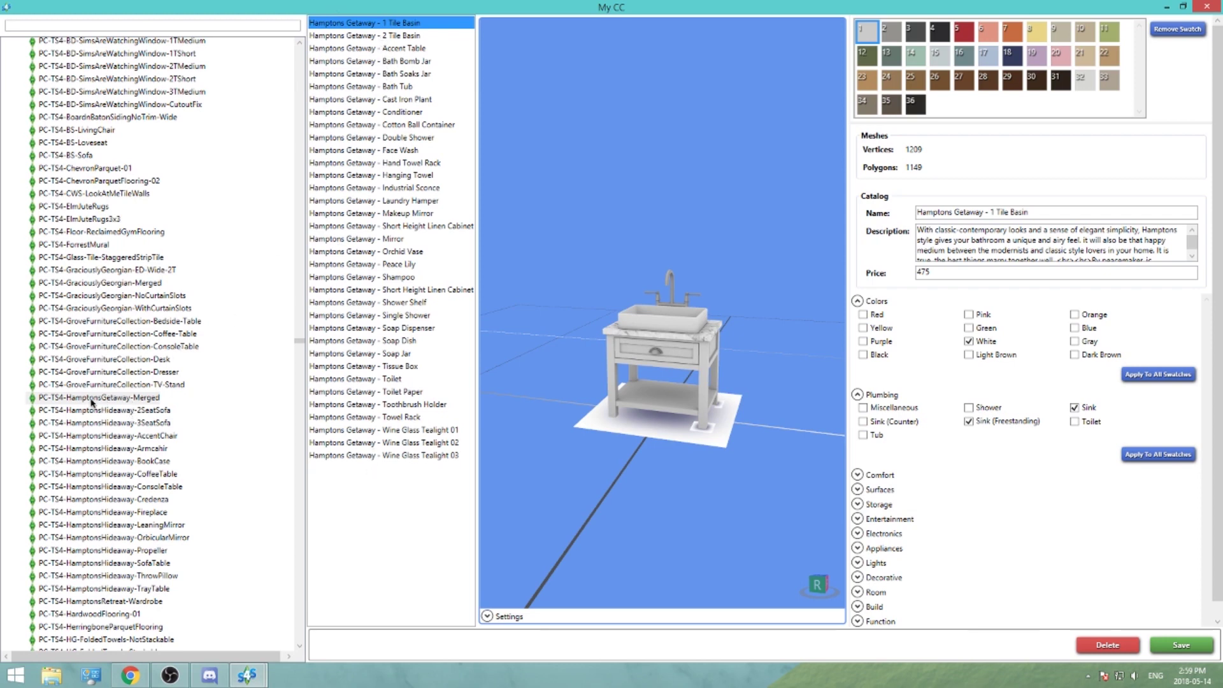
{"action": "left_click", "coordinate": [383, 187]}
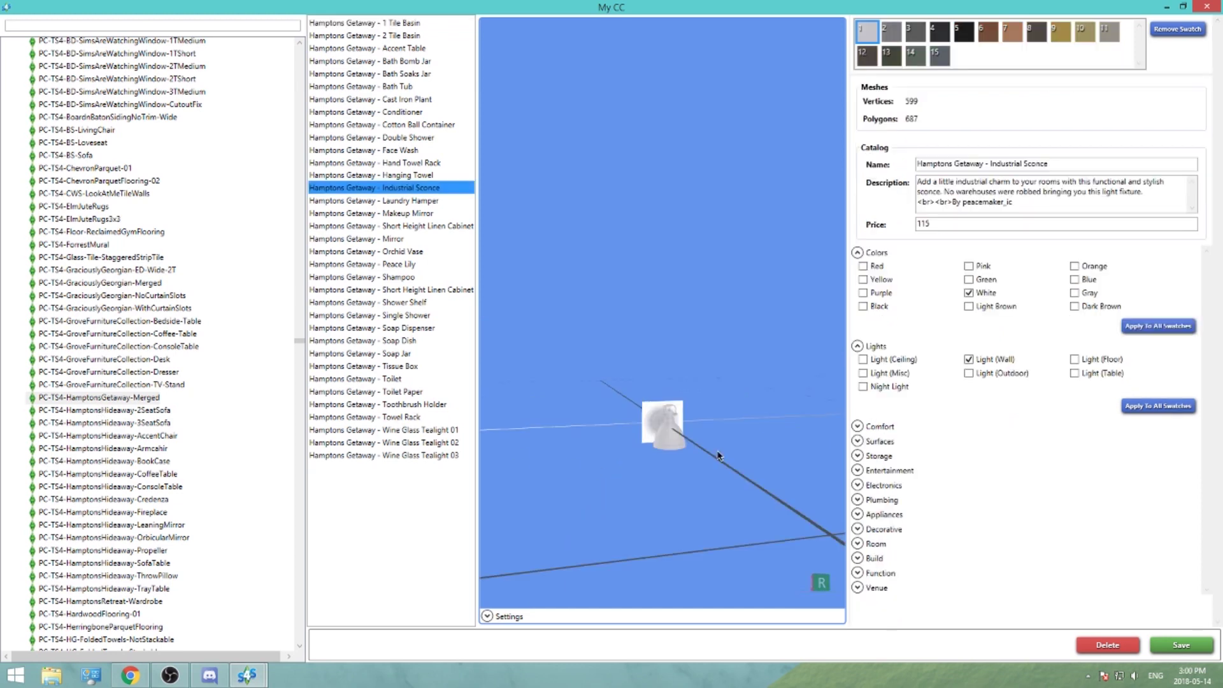